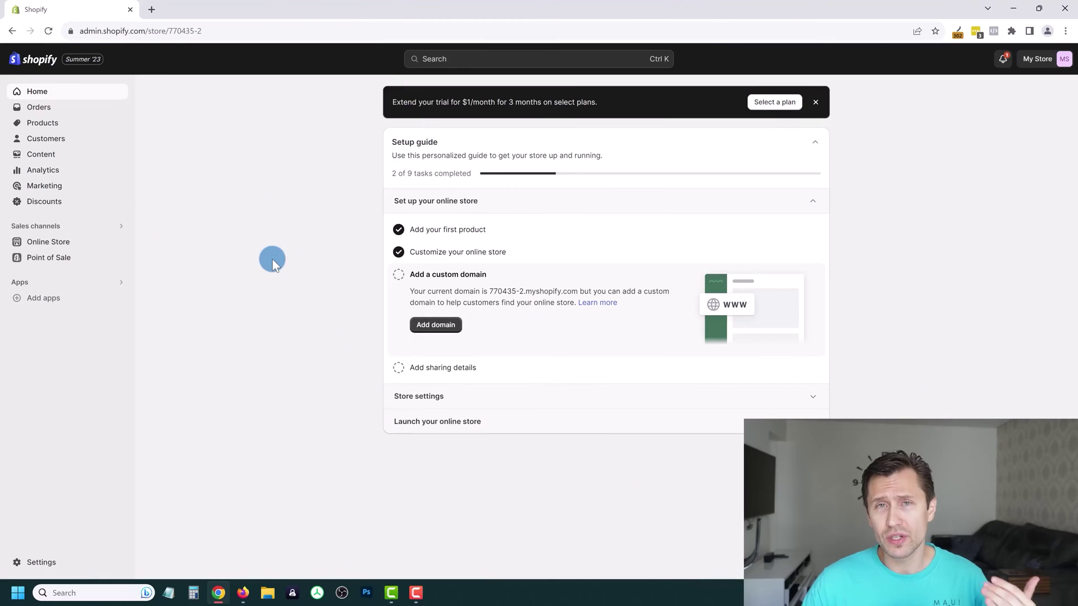
Step: Open the store Settings from the admin sidebar to reach the Store details page
{"action": "left_click", "coordinate": [70, 564]}
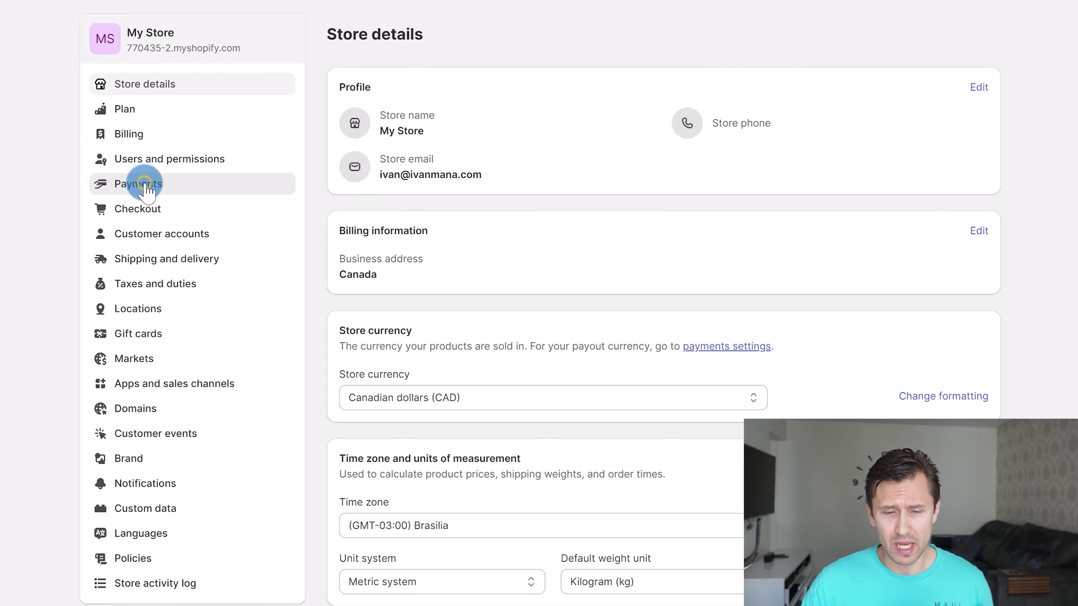
Step: Go to Payments settings and review PayPal's incomplete setup and the manual payment methods section
{"action": "left_click", "coordinate": [144, 185]}
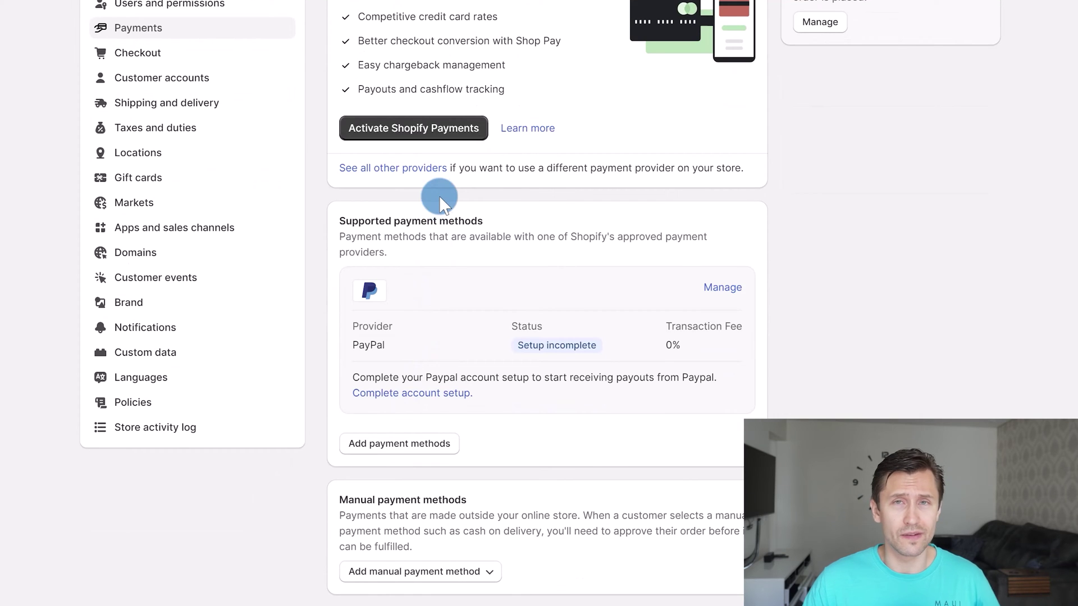
{"action": "scroll", "coordinate": [439, 233], "scroll_direction": "down", "scroll_amount": 3}
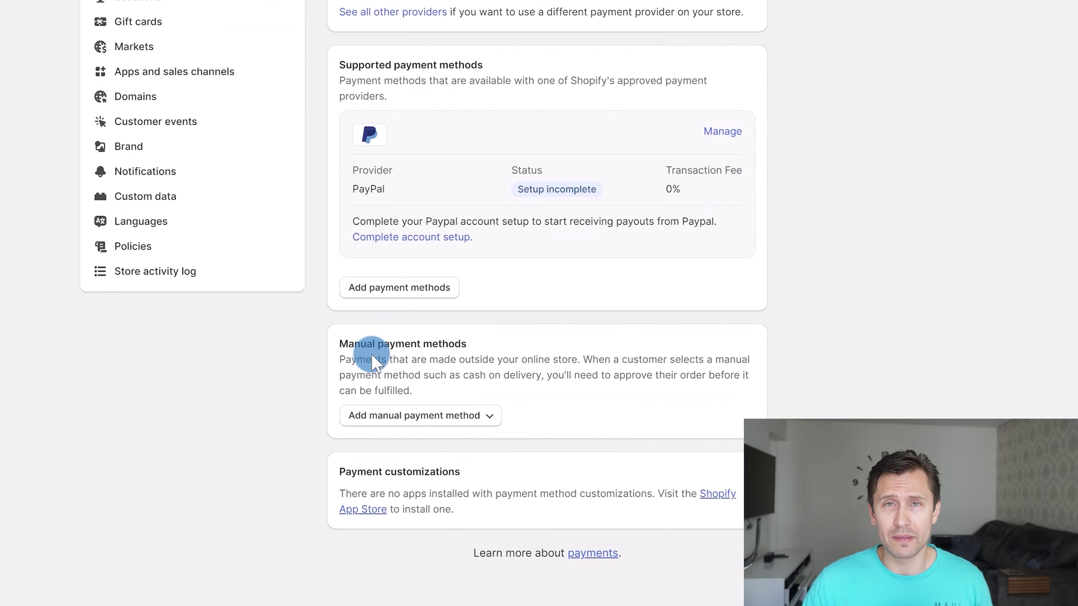
{"action": "scroll", "coordinate": [372, 352], "scroll_direction": "up", "scroll_amount": 5}
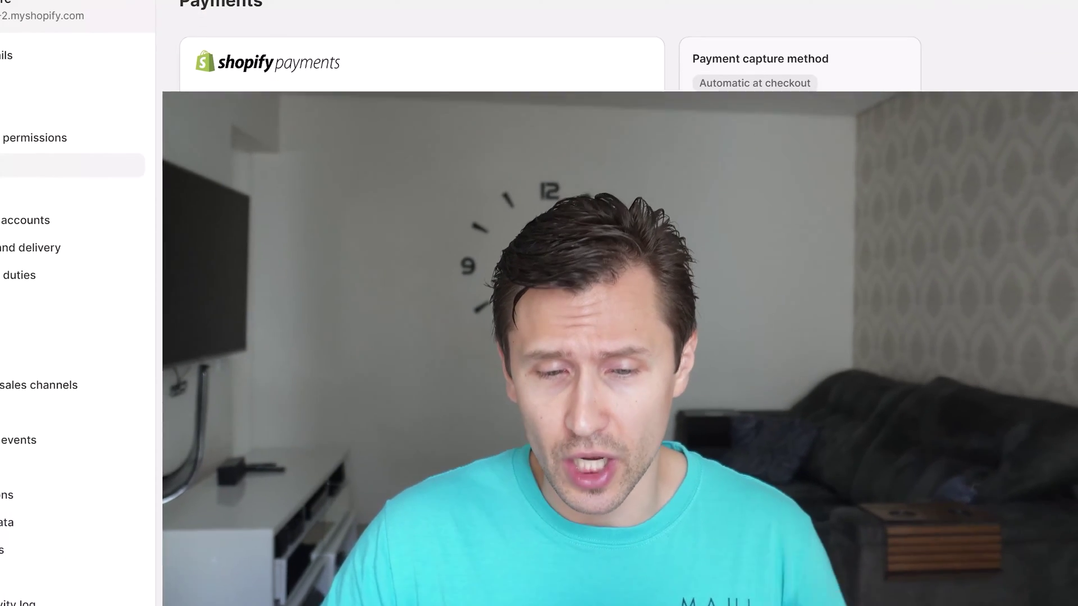
Step: Open the Shopify Payments information page and scroll through it
{"action": "left_click", "coordinate": [313, 321]}
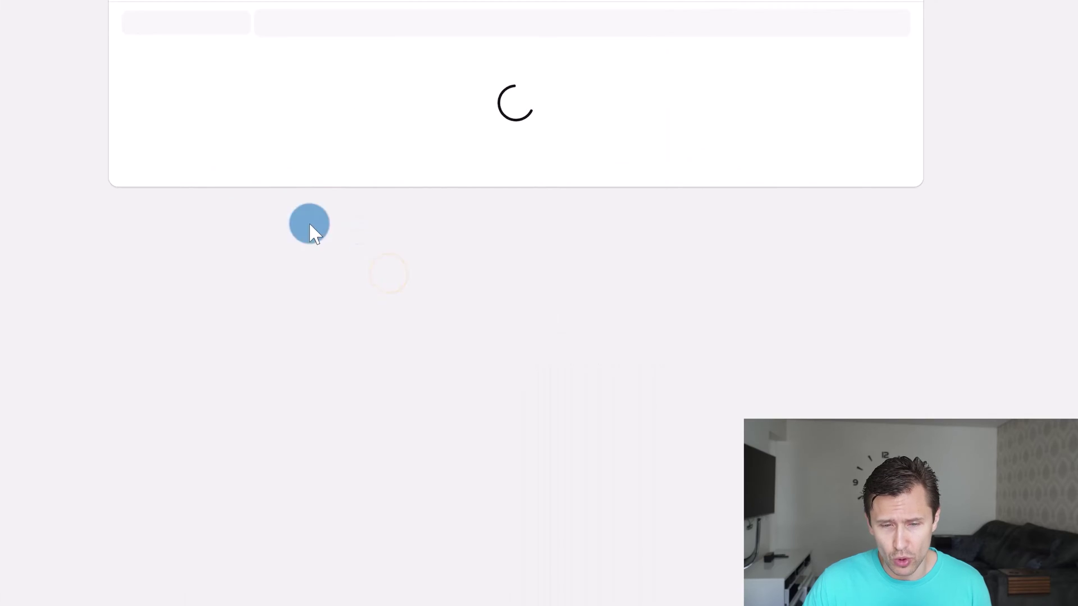
{"action": "scroll", "coordinate": [452, 337], "scroll_direction": "down", "scroll_amount": 15}
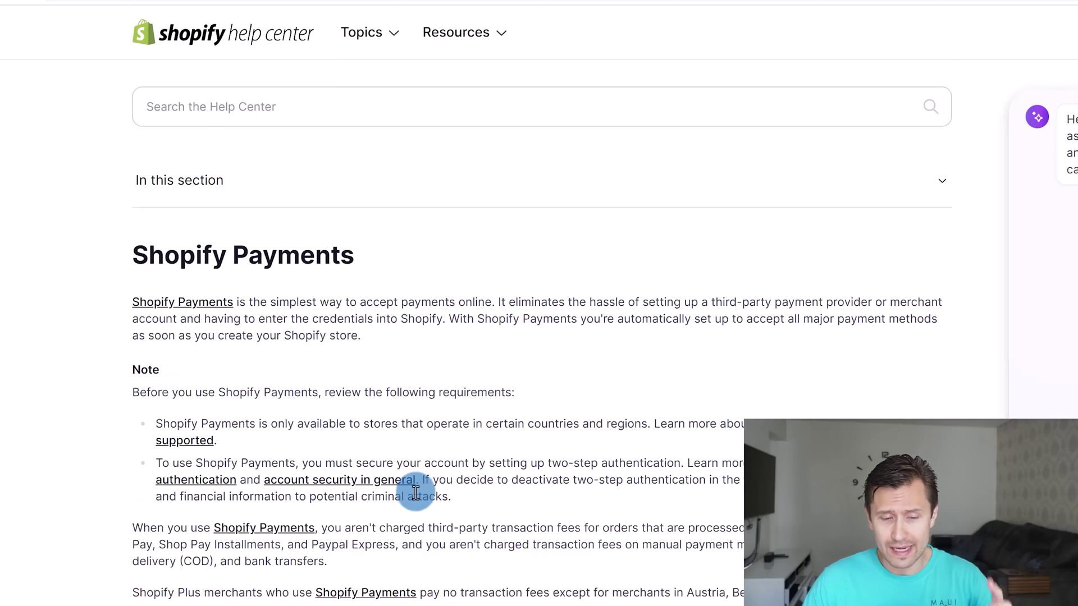
{"action": "scroll", "coordinate": [415, 493], "scroll_direction": "down", "scroll_amount": 3}
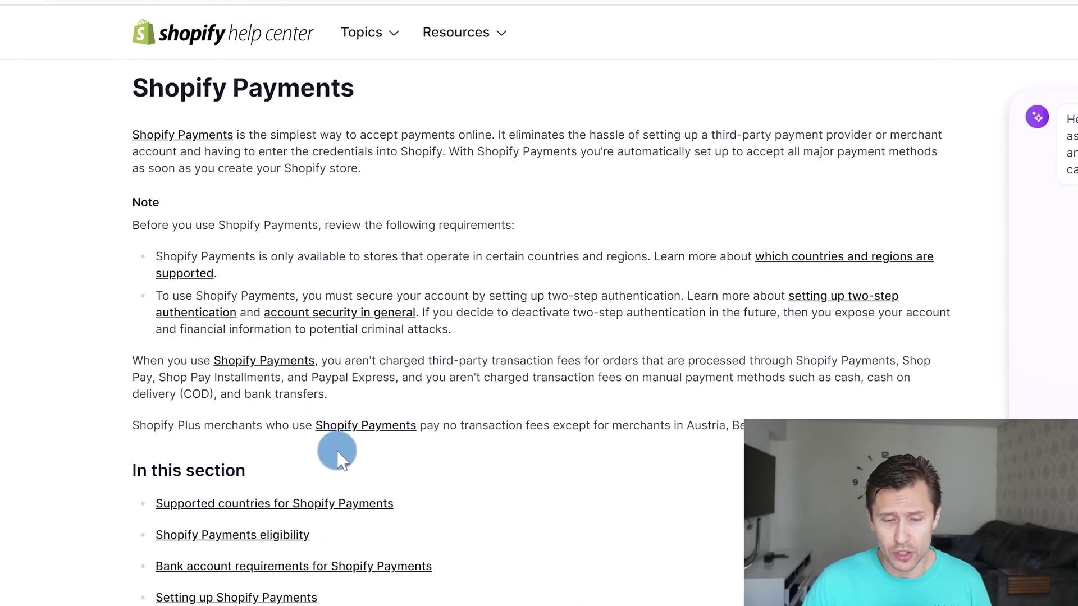
Step: Browse the 'Supported countries for Shopify Payments' article, then return to the store admin tab
{"action": "left_click", "coordinate": [361, 505]}
{"action": "scroll", "coordinate": [387, 414], "scroll_direction": "down", "scroll_amount": 7}
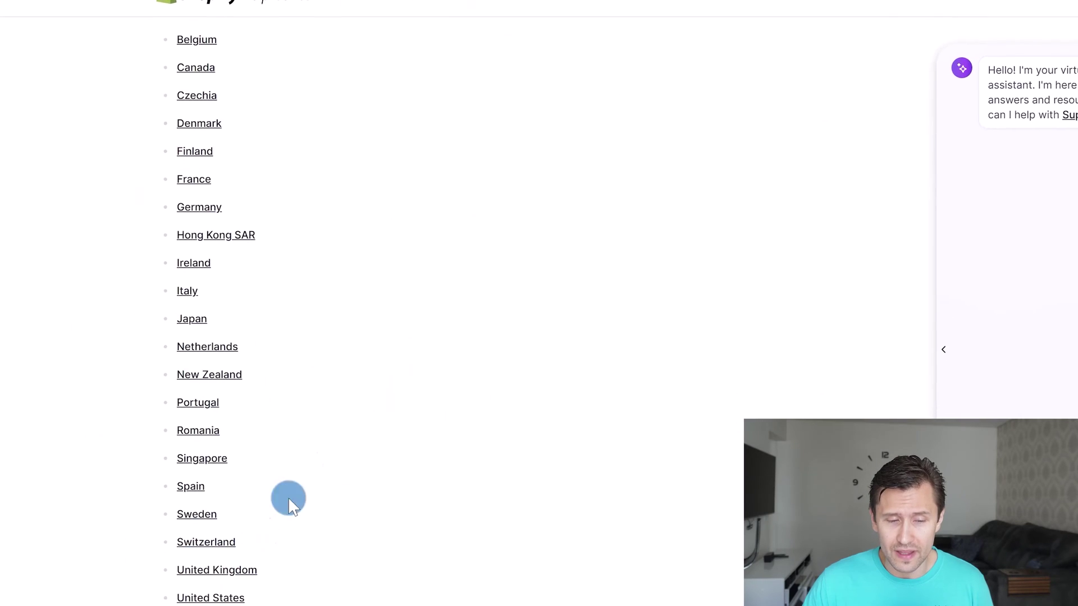
{"action": "scroll", "coordinate": [260, 393], "scroll_direction": "up", "scroll_amount": 3}
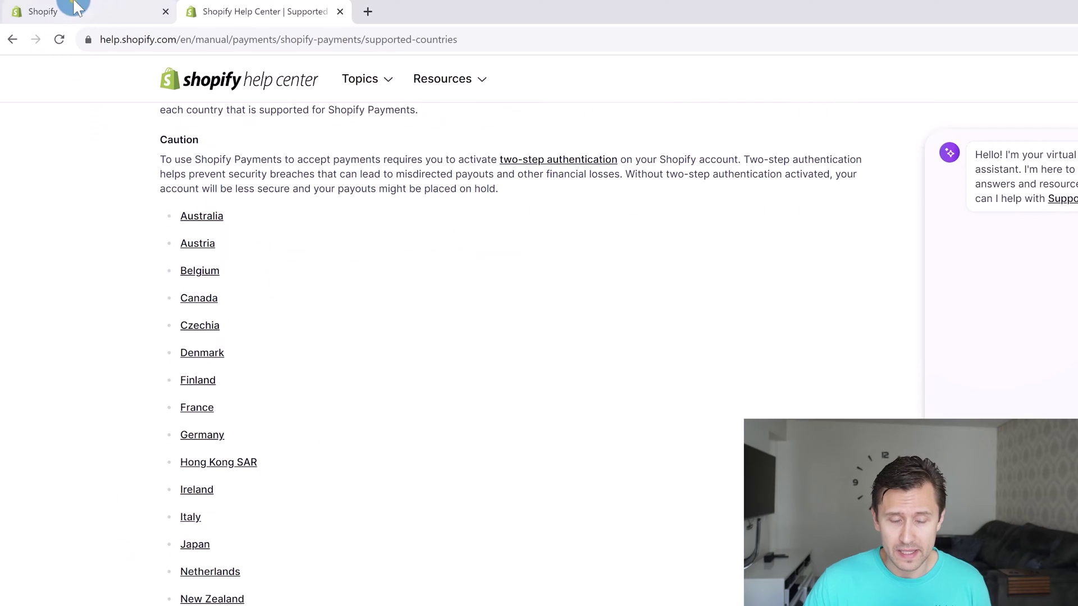
{"action": "left_click", "coordinate": [77, 8]}
{"action": "scroll", "coordinate": [664, 479], "scroll_direction": "up", "scroll_amount": 10}
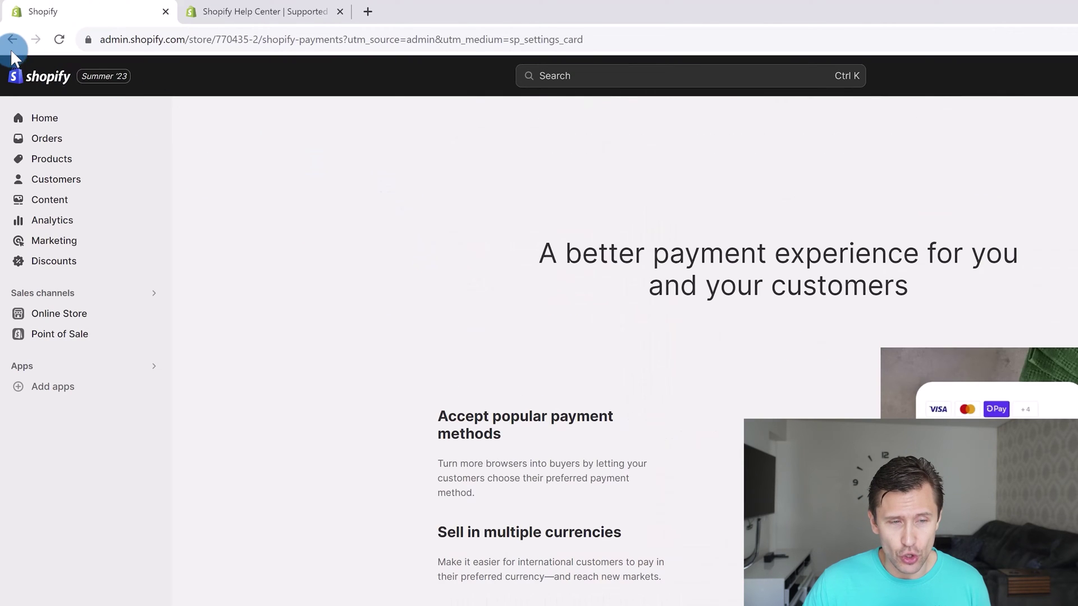
Step: Back on Payments, preview the Activate Shopify Payments business address form, then dismiss it unsaved
{"action": "left_click", "coordinate": [10, 39]}
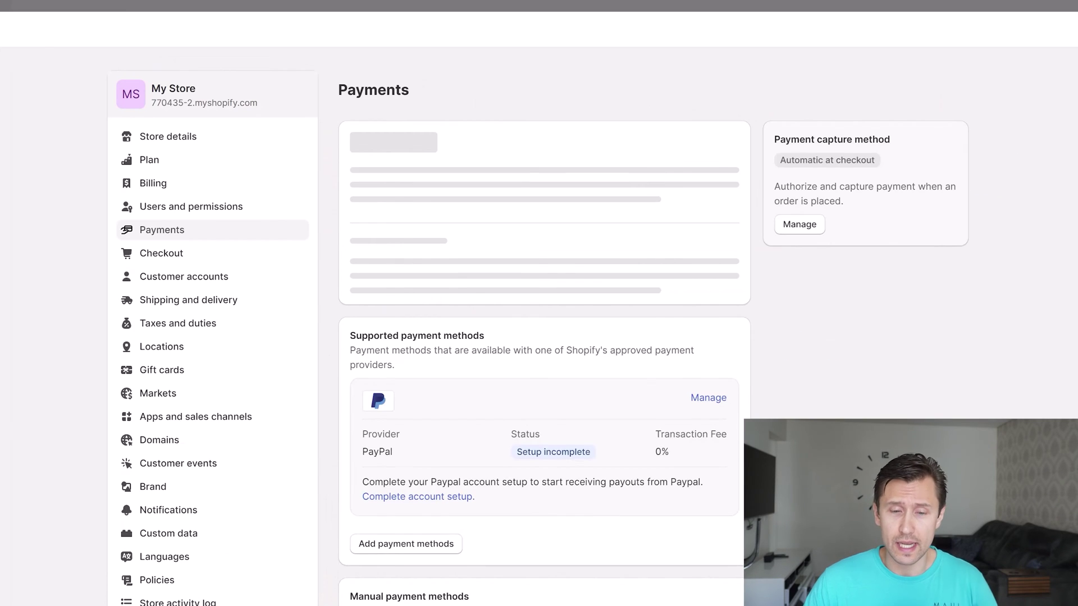
{"action": "left_click", "coordinate": [413, 330]}
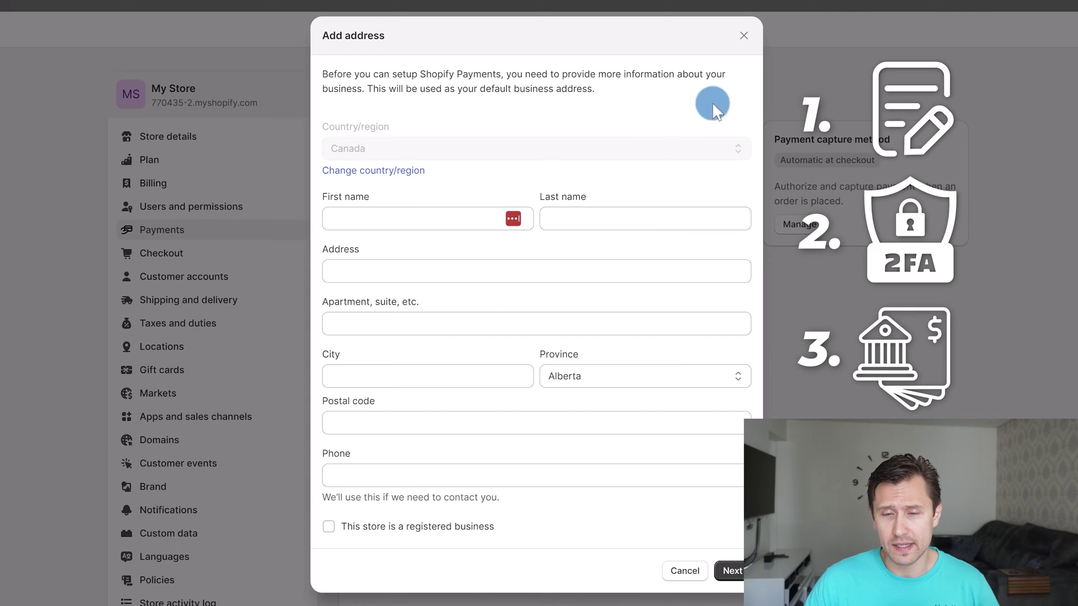
{"action": "left_click", "coordinate": [746, 38]}
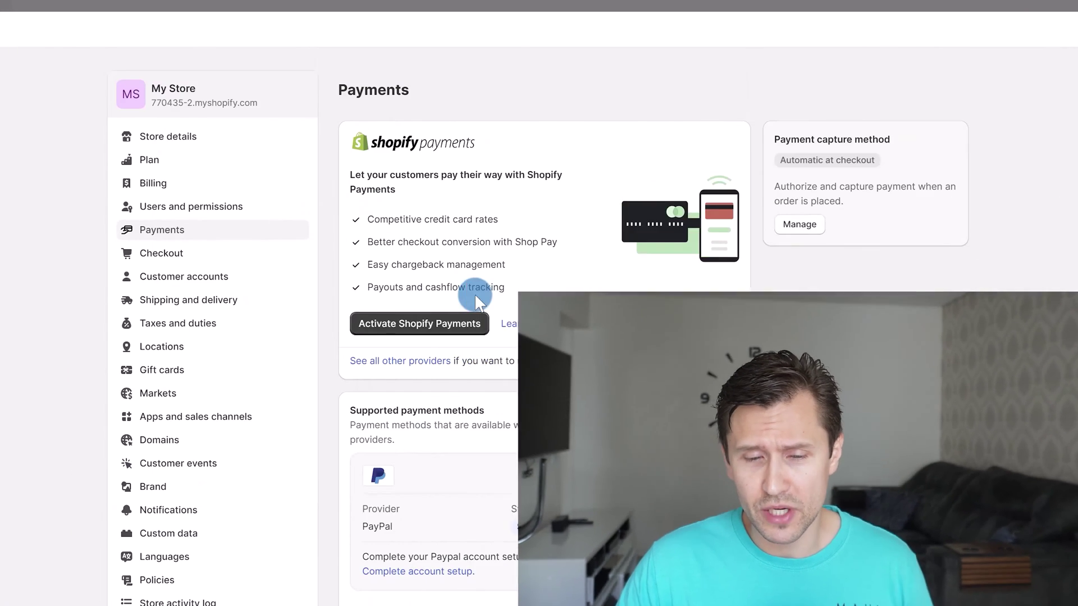
{"action": "scroll", "coordinate": [443, 345], "scroll_direction": "down", "scroll_amount": 3}
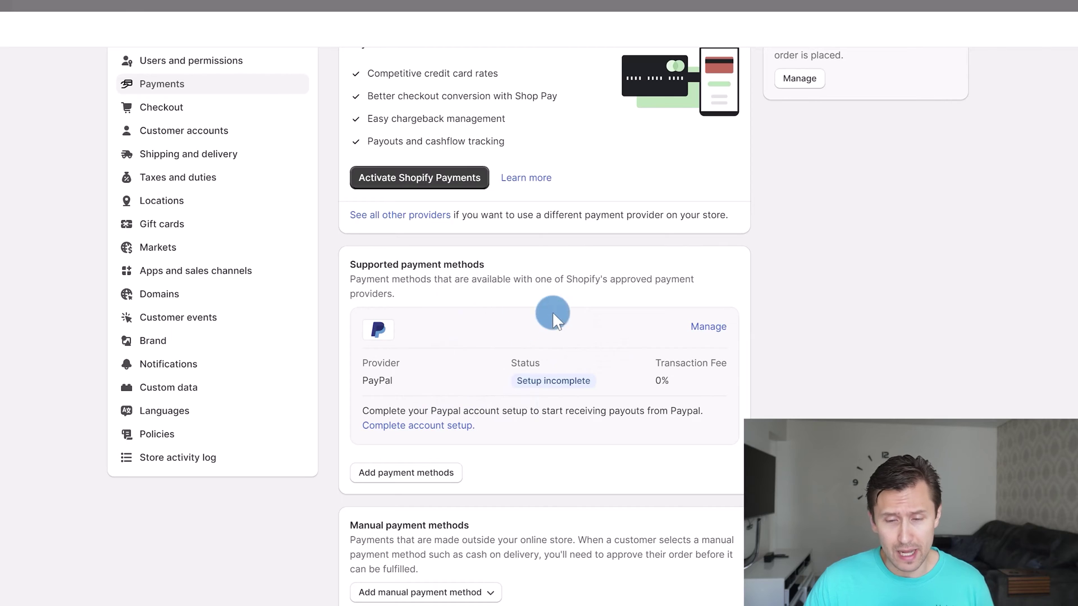
{"action": "left_click", "coordinate": [708, 329]}
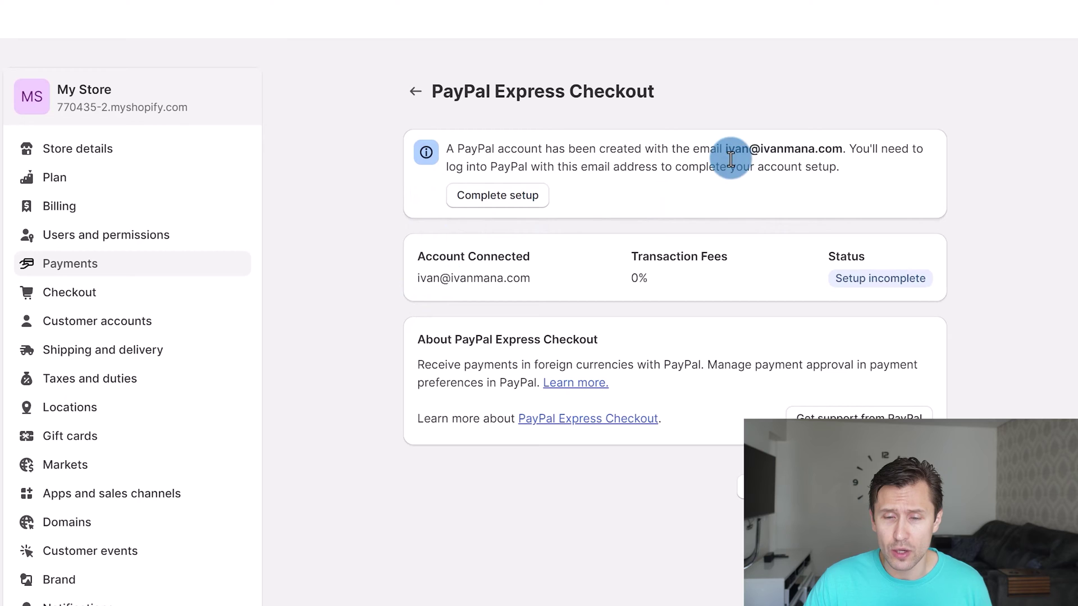
{"action": "left_click_drag", "start_coordinate": [790, 143], "coordinate": [836, 143]}
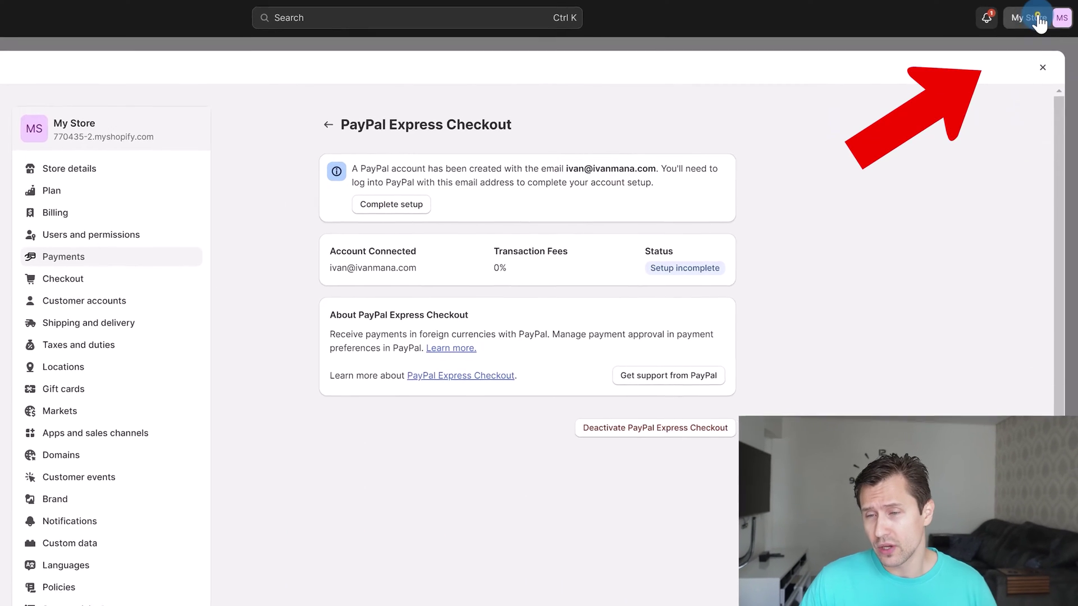
{"action": "left_click", "coordinate": [1032, 18]}
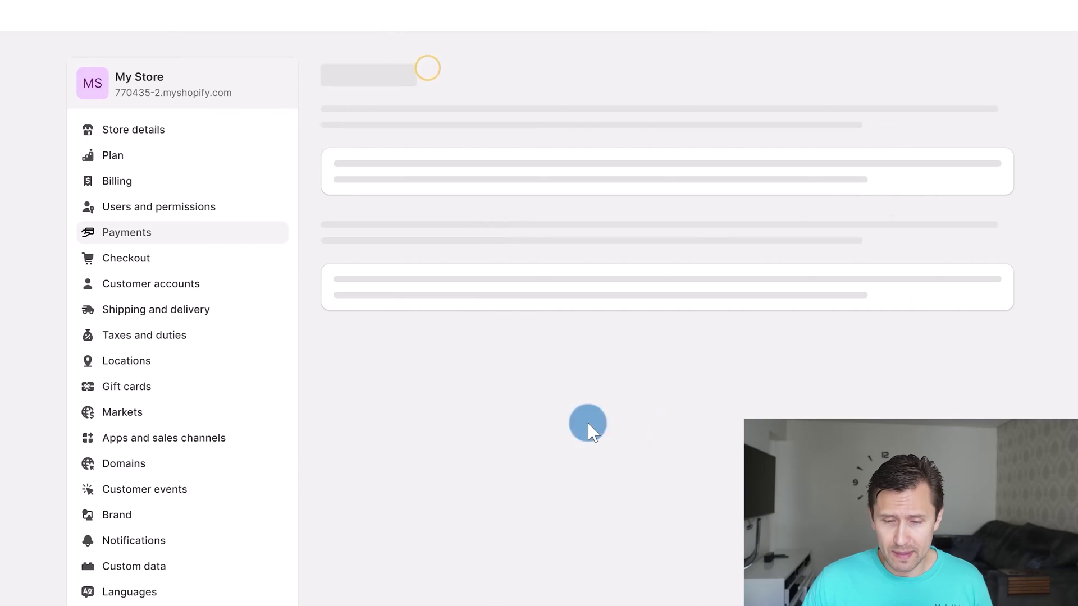
Step: Open Add payment methods from Supported payment methods and expand the payment method list
{"action": "scroll", "coordinate": [467, 376], "scroll_direction": "down", "scroll_amount": 3}
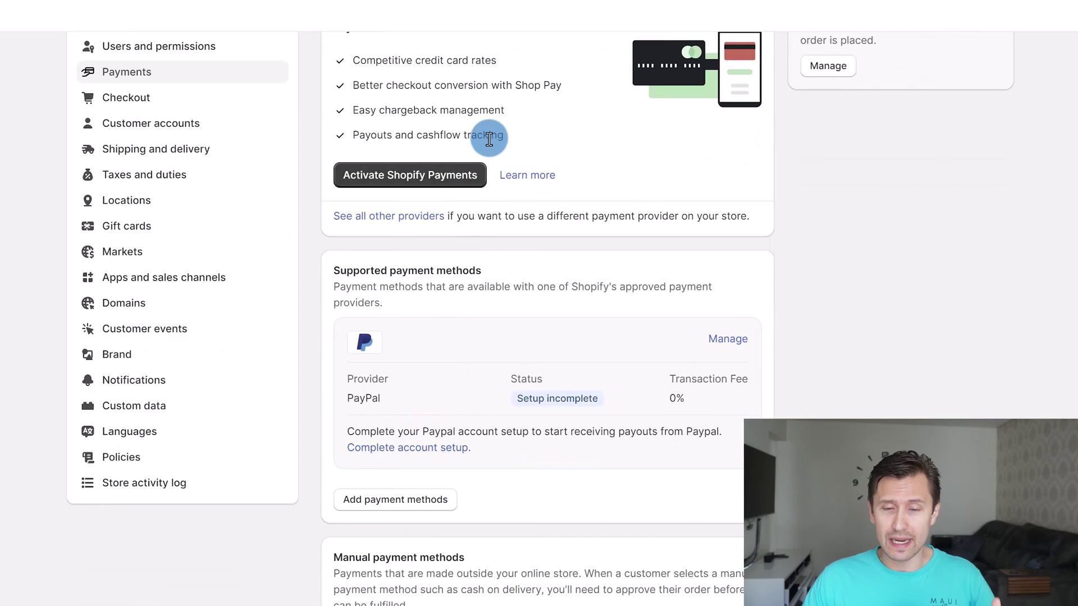
{"action": "scroll", "coordinate": [324, 374], "scroll_direction": "up", "scroll_amount": 3}
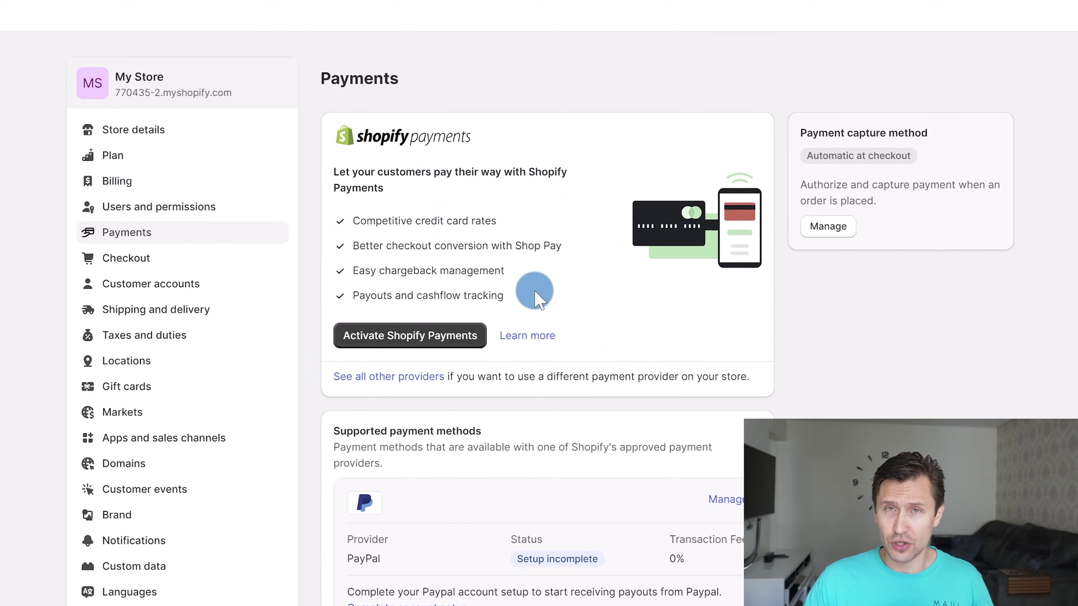
{"action": "scroll", "coordinate": [487, 248], "scroll_direction": "down", "scroll_amount": 5}
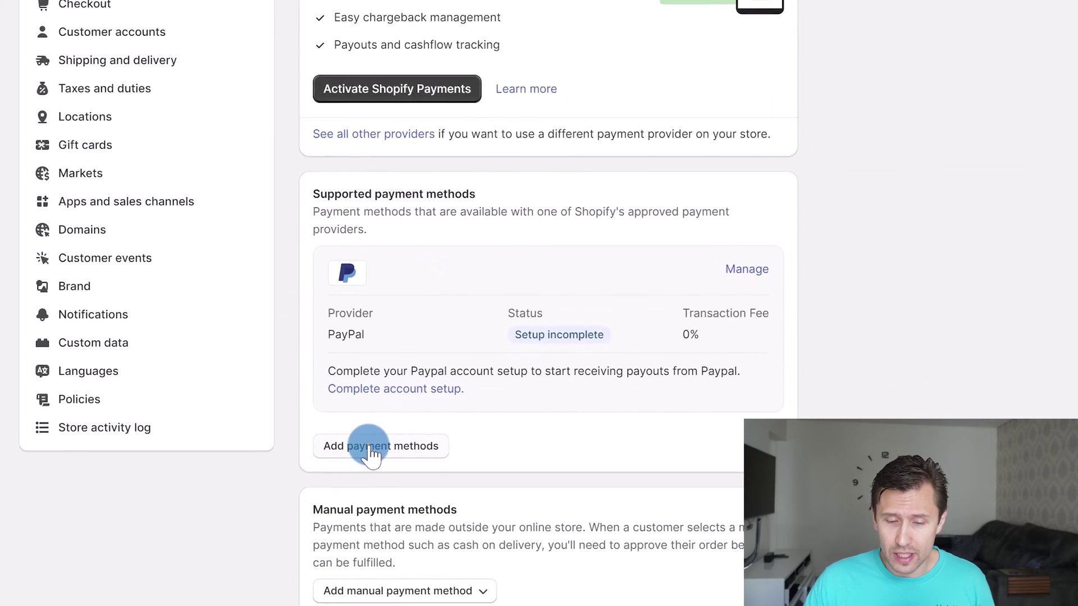
{"action": "left_click", "coordinate": [382, 443]}
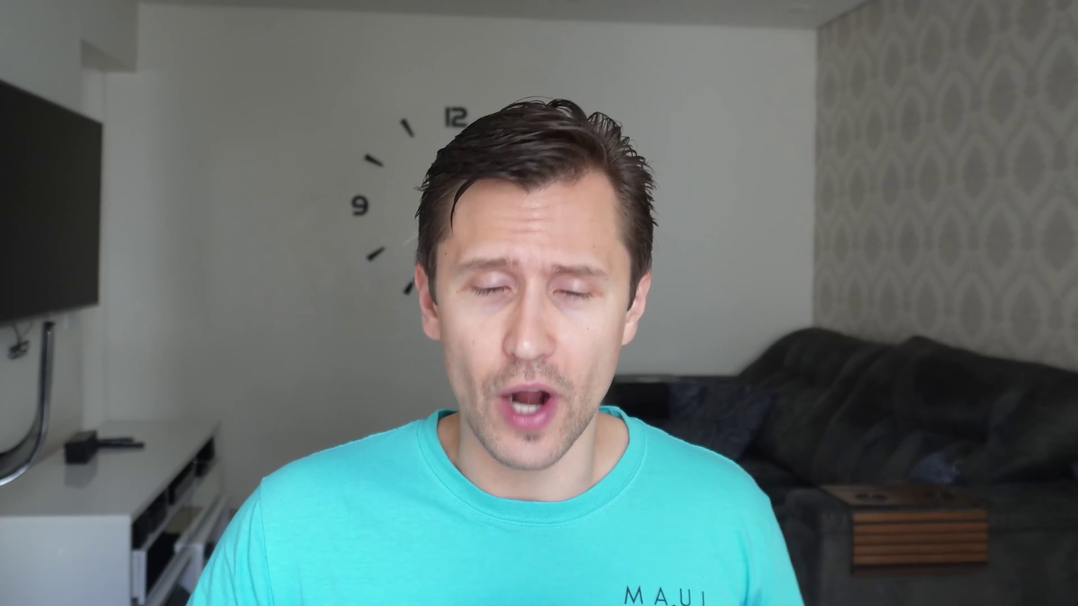
{"action": "left_click", "coordinate": [461, 159]}
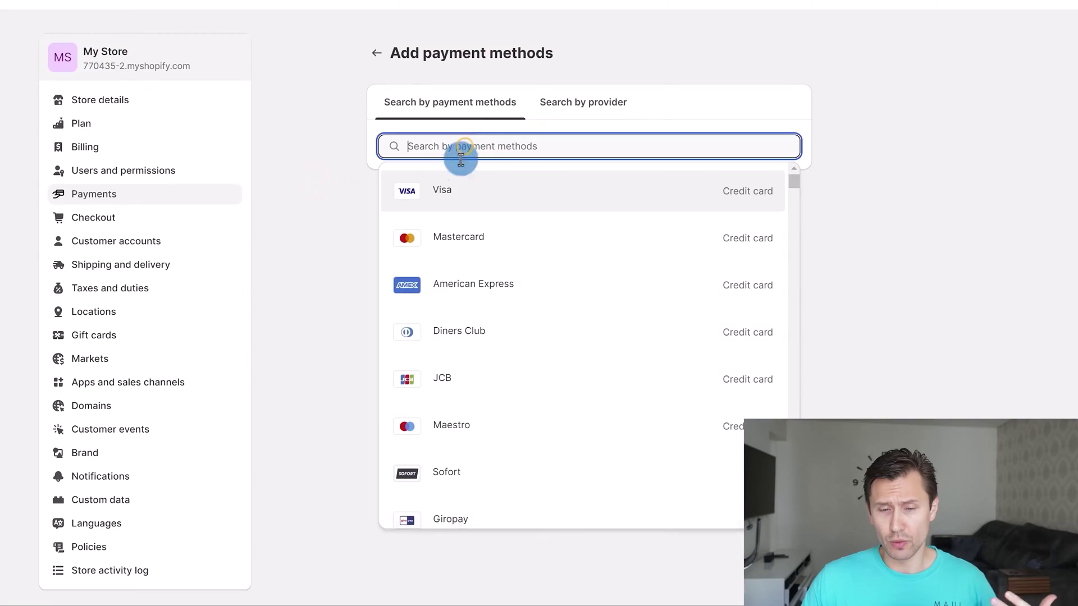
Step: Filter providers by Visa, Mastercard and American Express, revealing 29 providers like Skrill and Splitit
{"action": "left_click", "coordinate": [493, 192]}
{"action": "left_click", "coordinate": [459, 268]}
{"action": "left_click", "coordinate": [481, 309]}
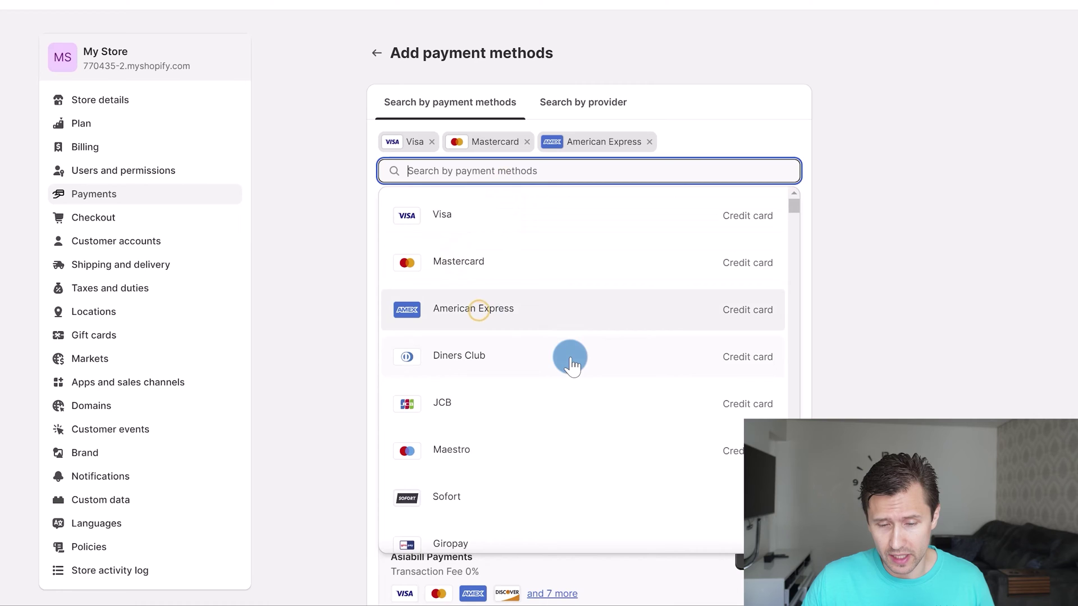
{"action": "scroll", "coordinate": [569, 360], "scroll_direction": "down", "scroll_amount": 3}
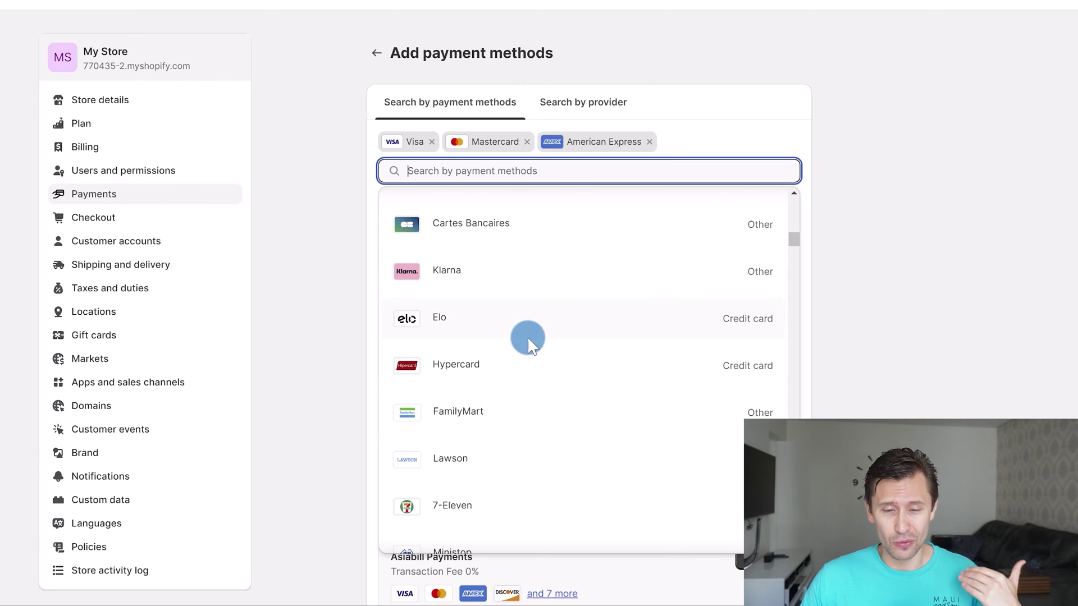
{"action": "left_click", "coordinate": [321, 243]}
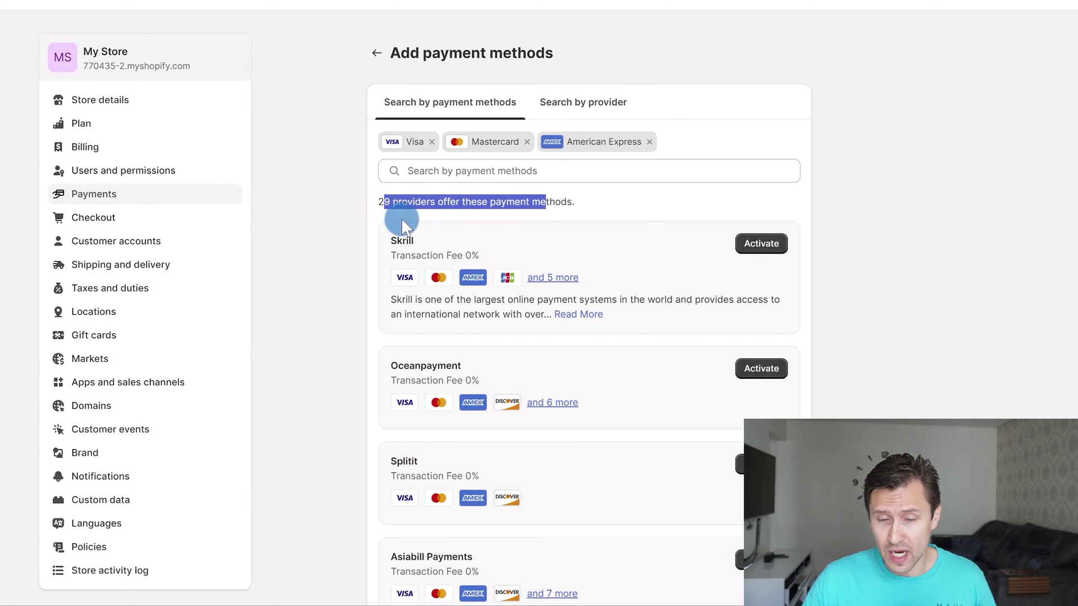
{"action": "scroll", "coordinate": [362, 337], "scroll_direction": "down", "scroll_amount": 4}
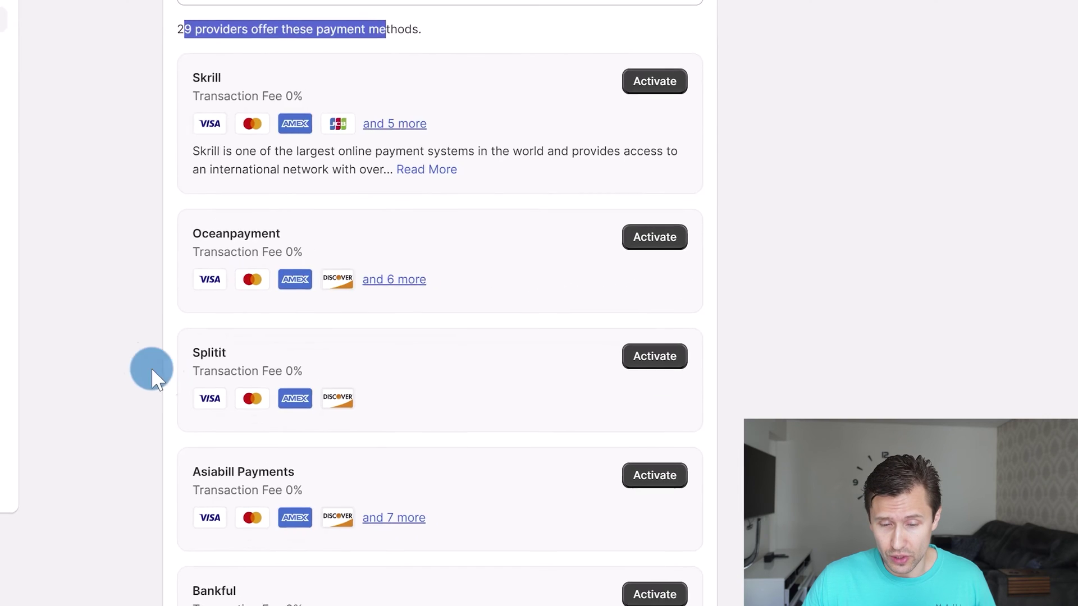
{"action": "scroll", "coordinate": [290, 227], "scroll_direction": "down", "scroll_amount": 15}
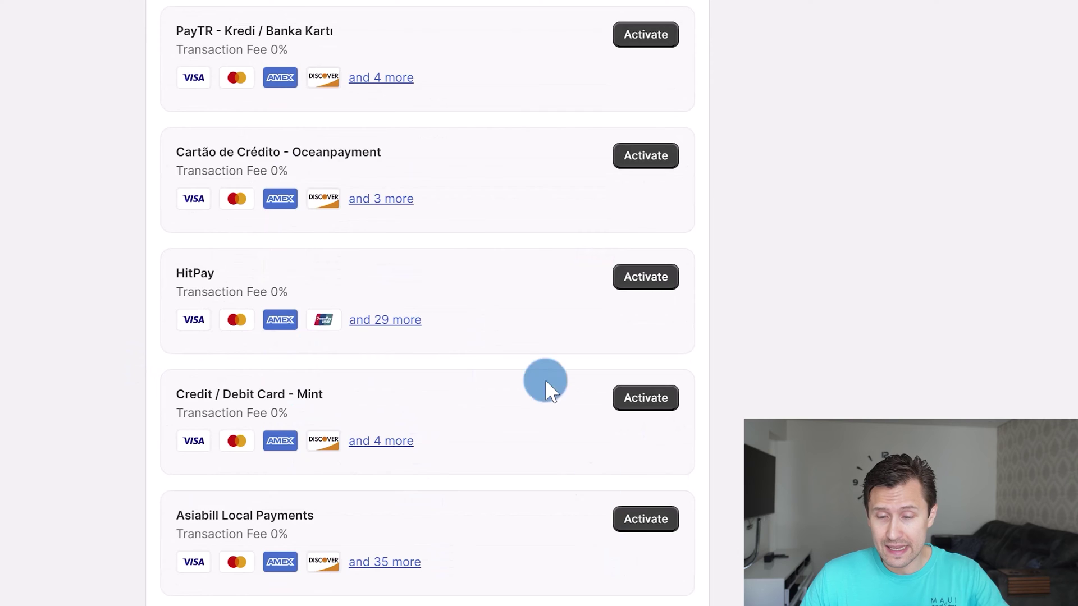
{"action": "scroll", "coordinate": [489, 426], "scroll_direction": "up", "scroll_amount": 15}
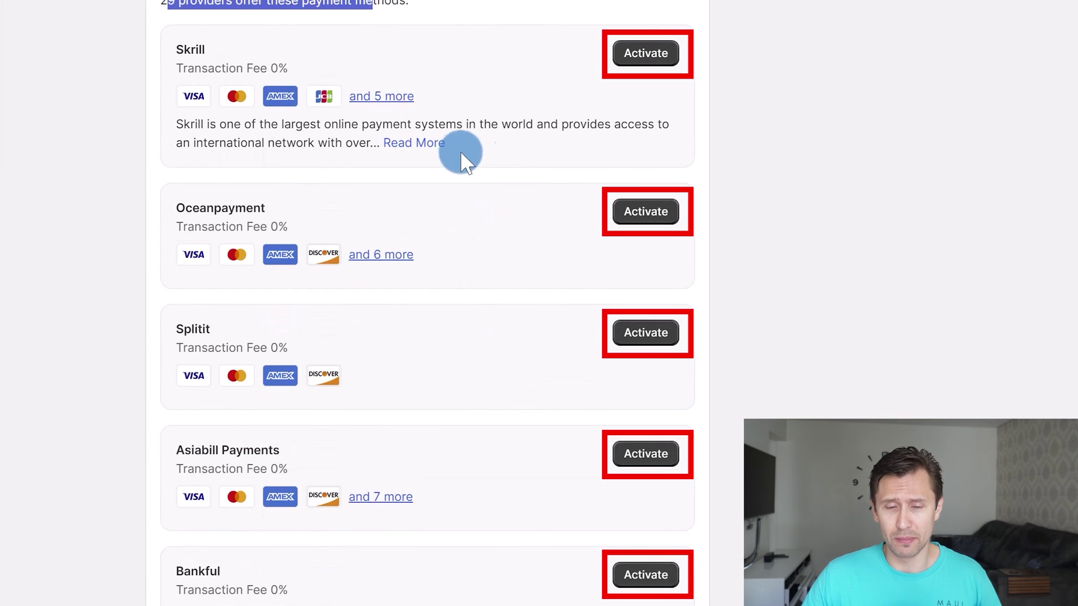
{"action": "left_click", "coordinate": [230, 49]}
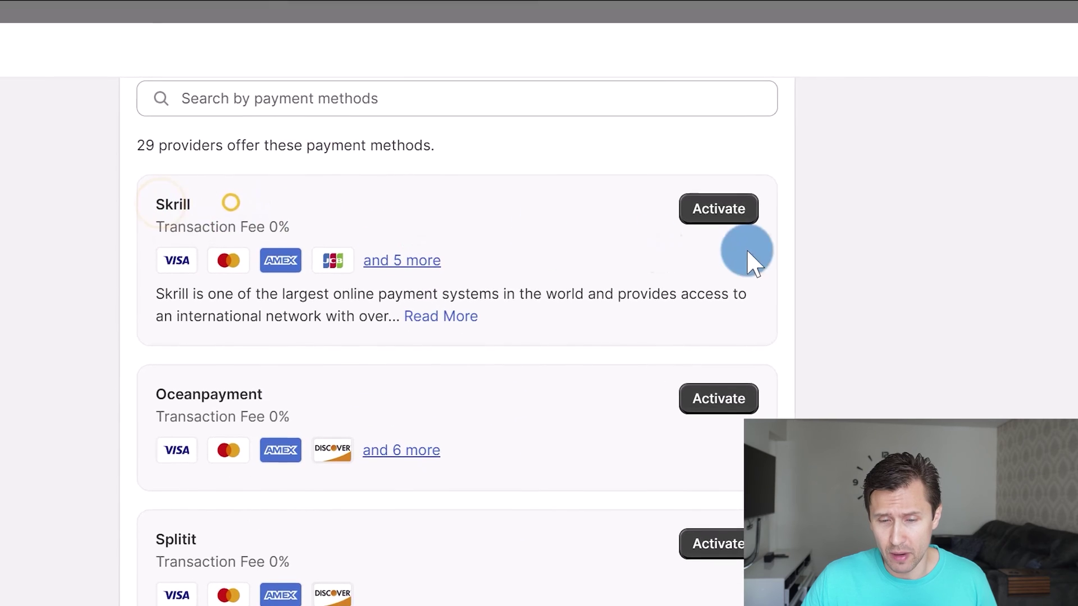
Step: Open Skrill's activation page and review its empty Merchant Email and Secret Word fields
{"action": "left_click", "coordinate": [719, 212]}
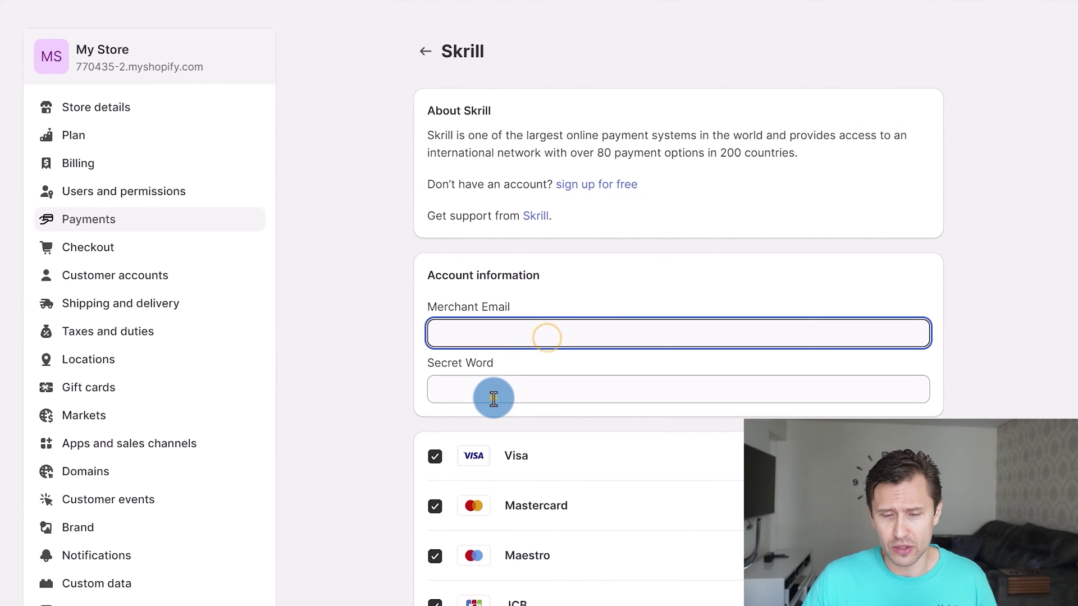
{"action": "left_click", "coordinate": [371, 256]}
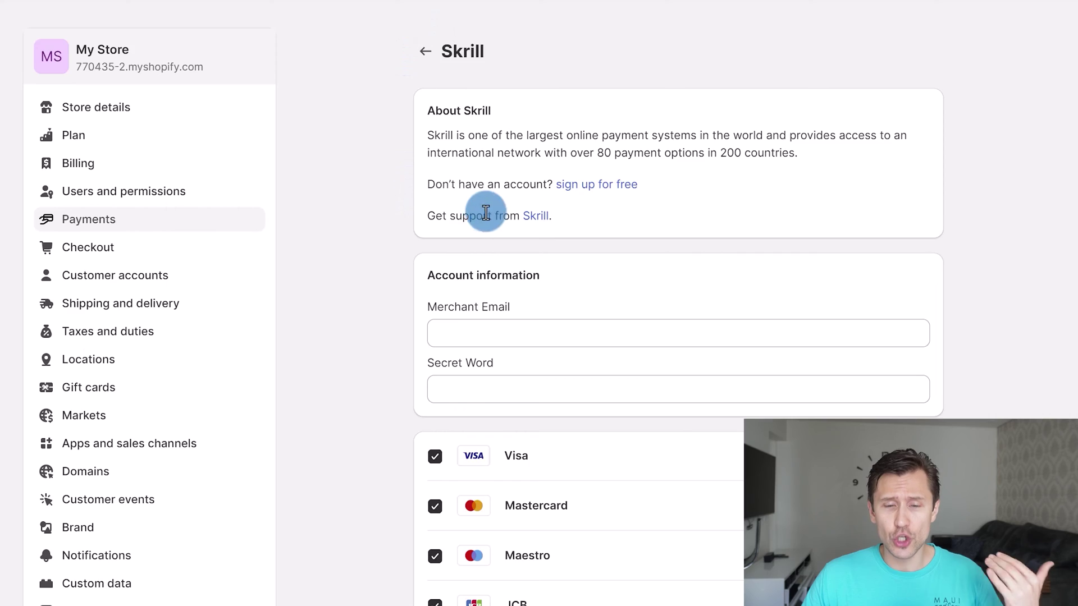
{"action": "scroll", "coordinate": [474, 217], "scroll_direction": "down", "scroll_amount": 5}
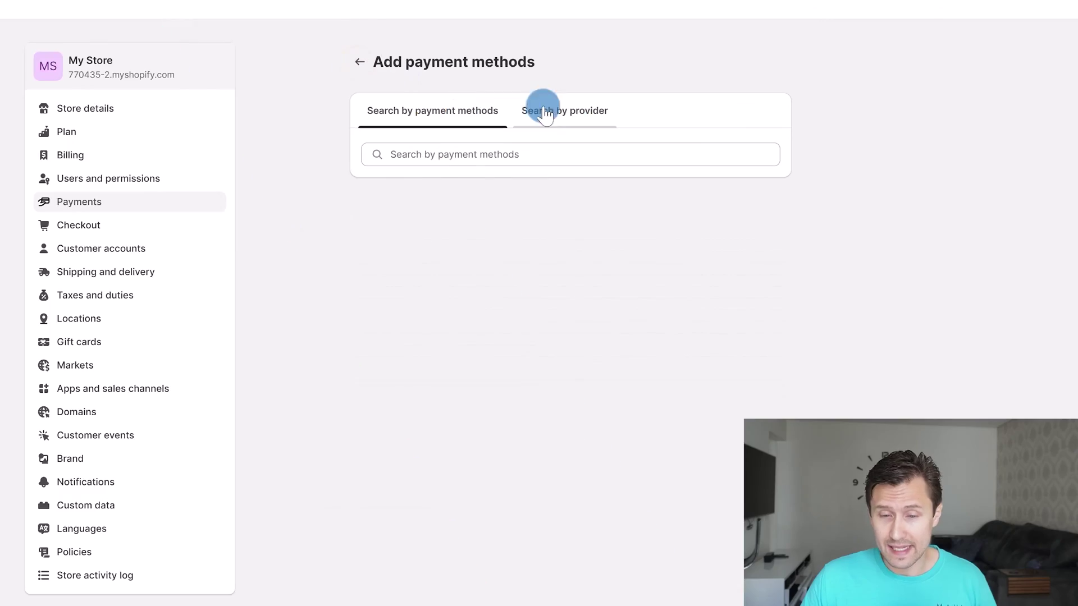
Step: Search by provider for 'skrill' and select Skrill from the suggestions
{"action": "left_click", "coordinate": [485, 164]}
{"action": "scroll", "coordinate": [528, 347], "scroll_direction": "down", "scroll_amount": 3}
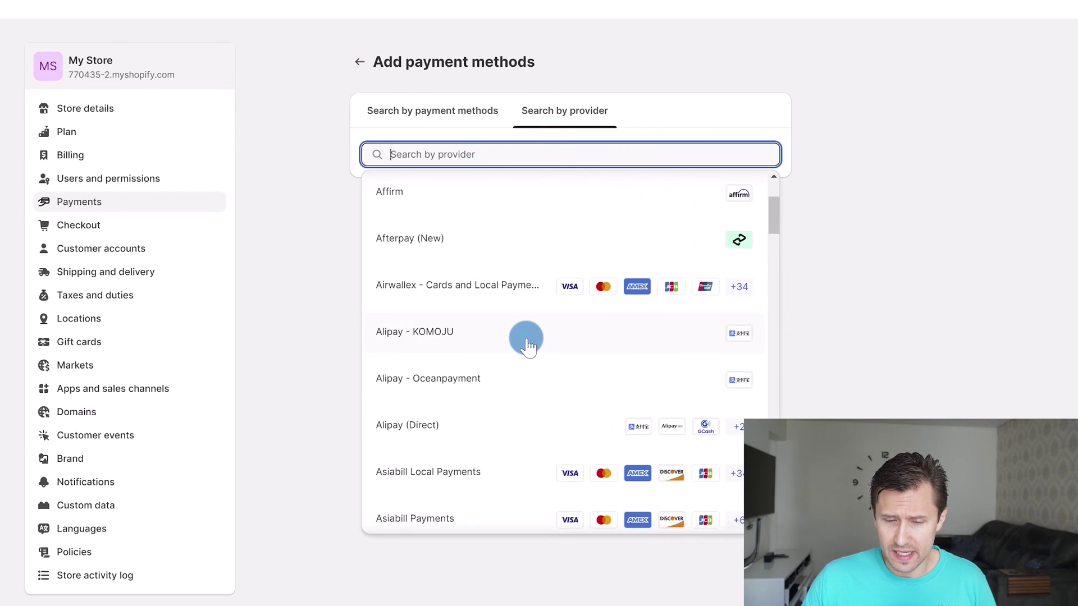
{"action": "scroll", "coordinate": [528, 346], "scroll_direction": "down", "scroll_amount": 3}
{"action": "type", "text": "skrill"}
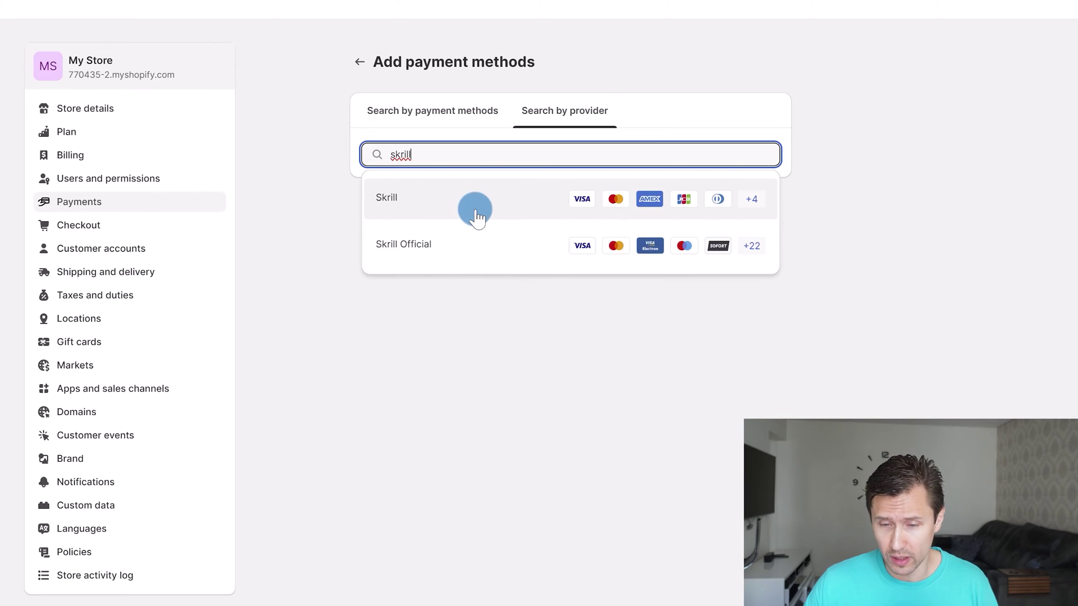
{"action": "left_click", "coordinate": [452, 219]}
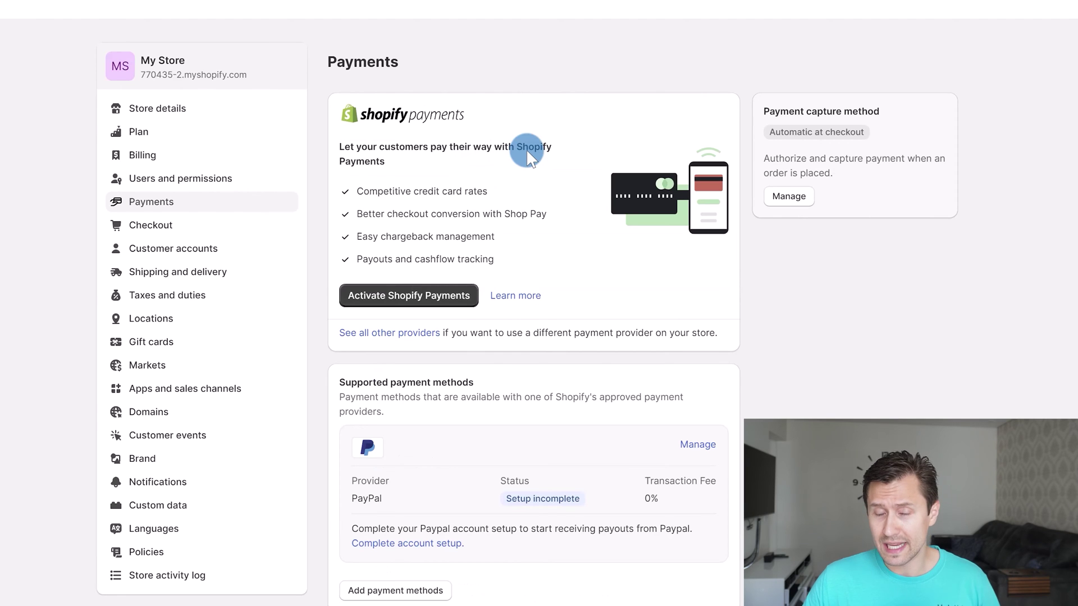
Step: Check the manual payment method options on Payments, then reopen Add payment methods
{"action": "scroll", "coordinate": [526, 152], "scroll_direction": "down", "scroll_amount": 5}
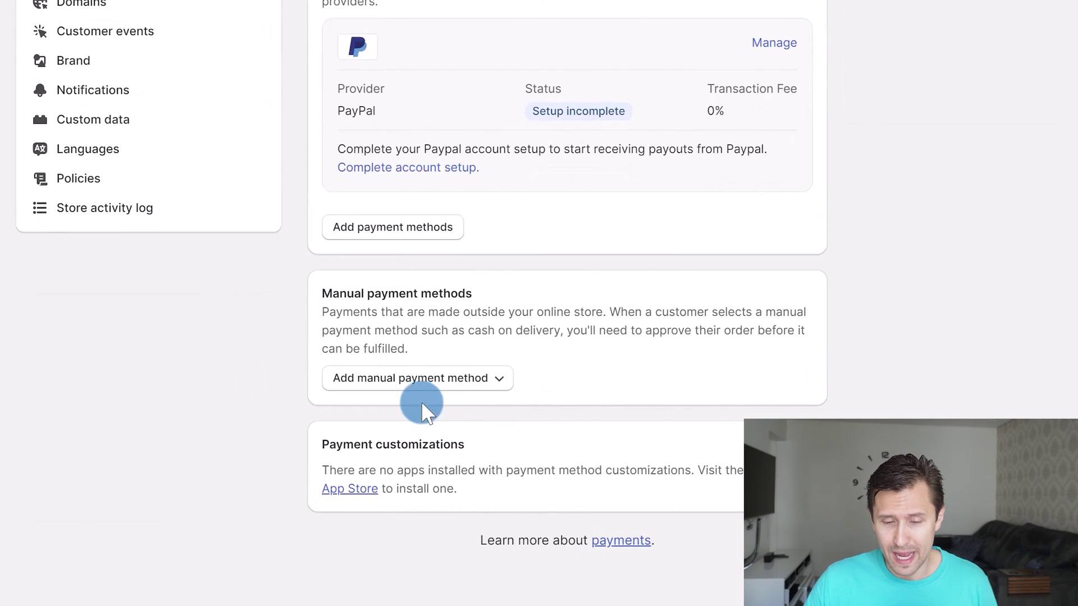
{"action": "left_click", "coordinate": [400, 377]}
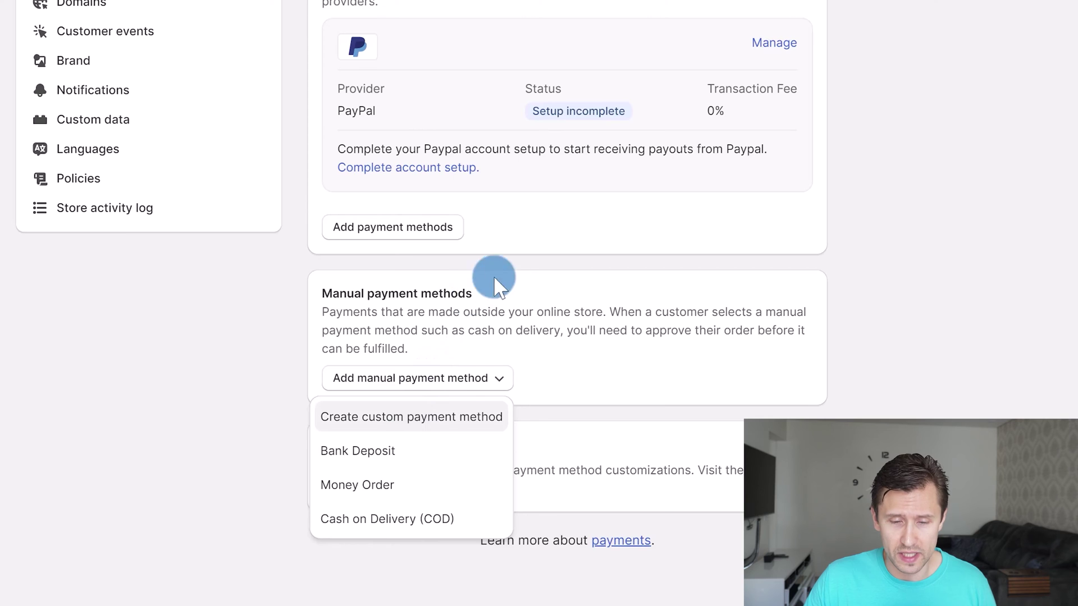
{"action": "left_click", "coordinate": [512, 259]}
{"action": "left_click", "coordinate": [400, 225]}
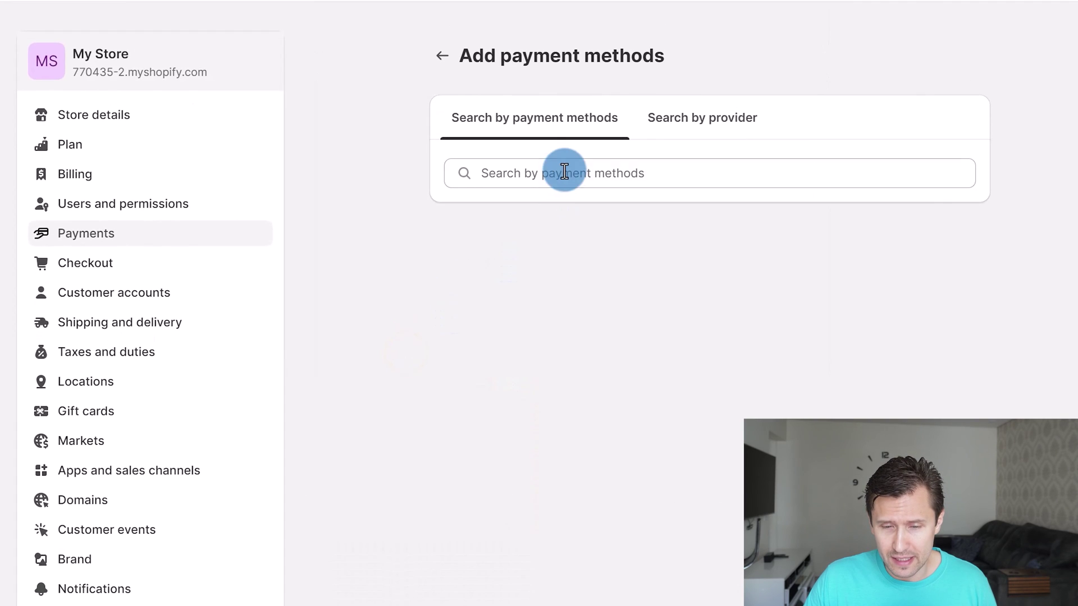
Step: Search payment methods for 'cryp' to see Ethereum and Bitcoin, then return to Payments settings
{"action": "left_click", "coordinate": [564, 171]}
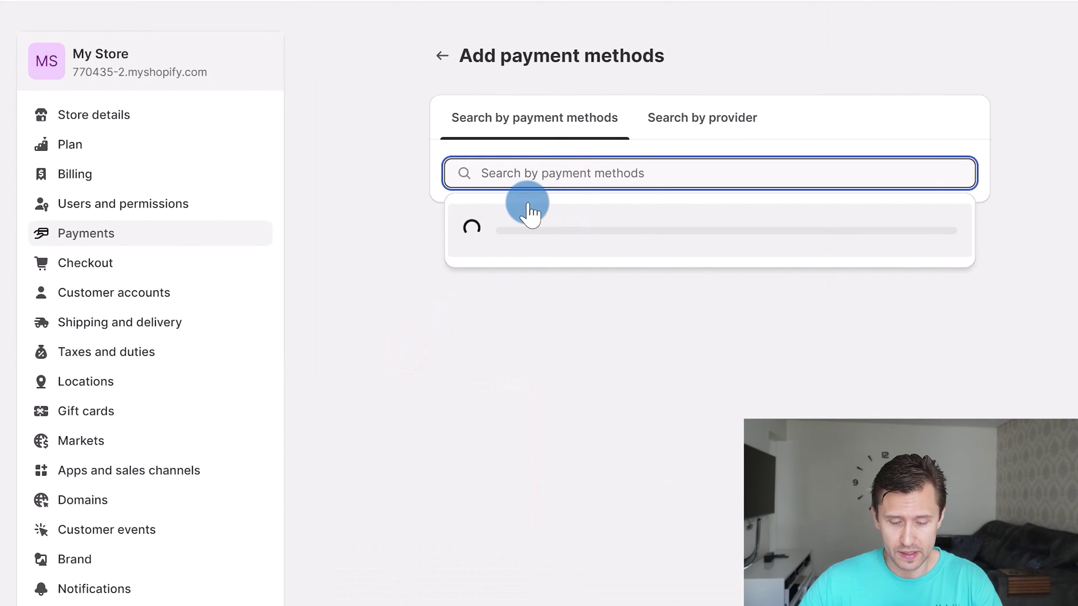
{"action": "type", "text": "cryp"}
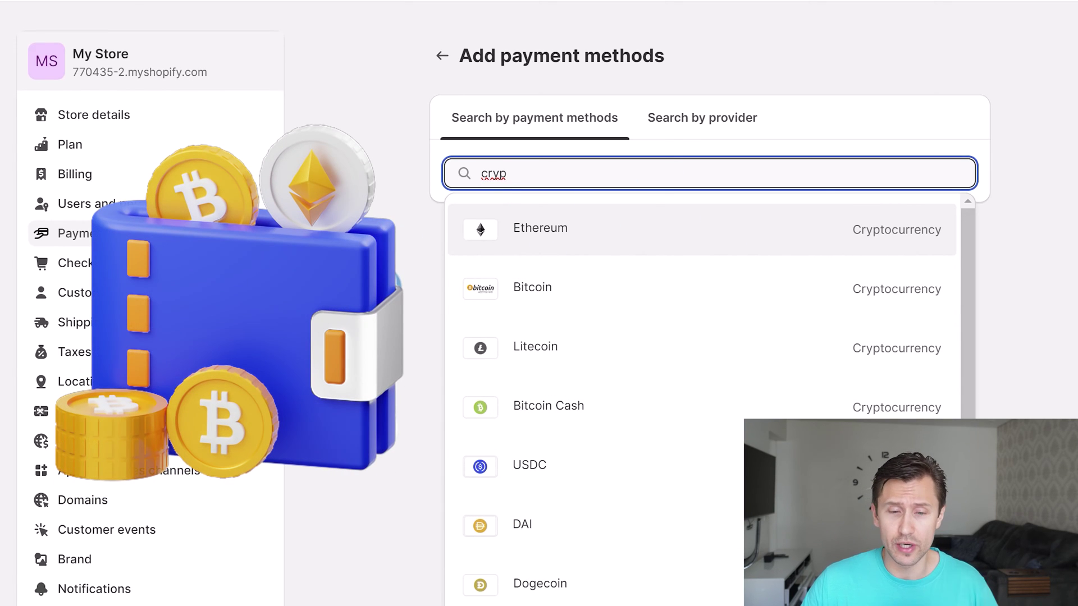
{"action": "left_click", "coordinate": [444, 56]}
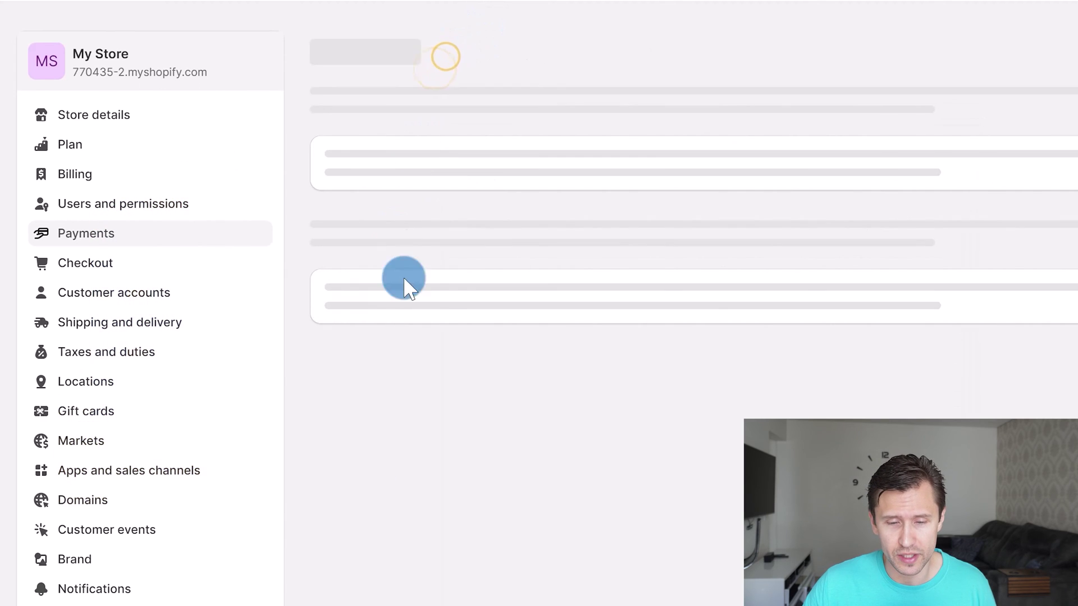
{"action": "scroll", "coordinate": [621, 382], "scroll_direction": "down", "scroll_amount": 7}
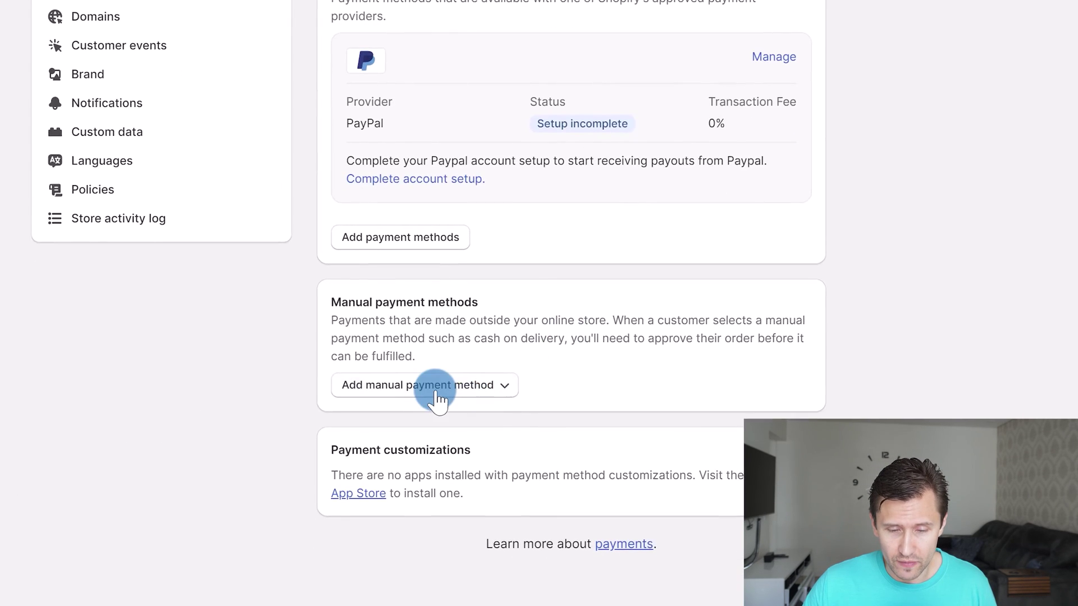
Step: Start a Bank Deposit method and enter Additional details saying direct bank deposits are accepted
{"action": "left_click", "coordinate": [435, 372]}
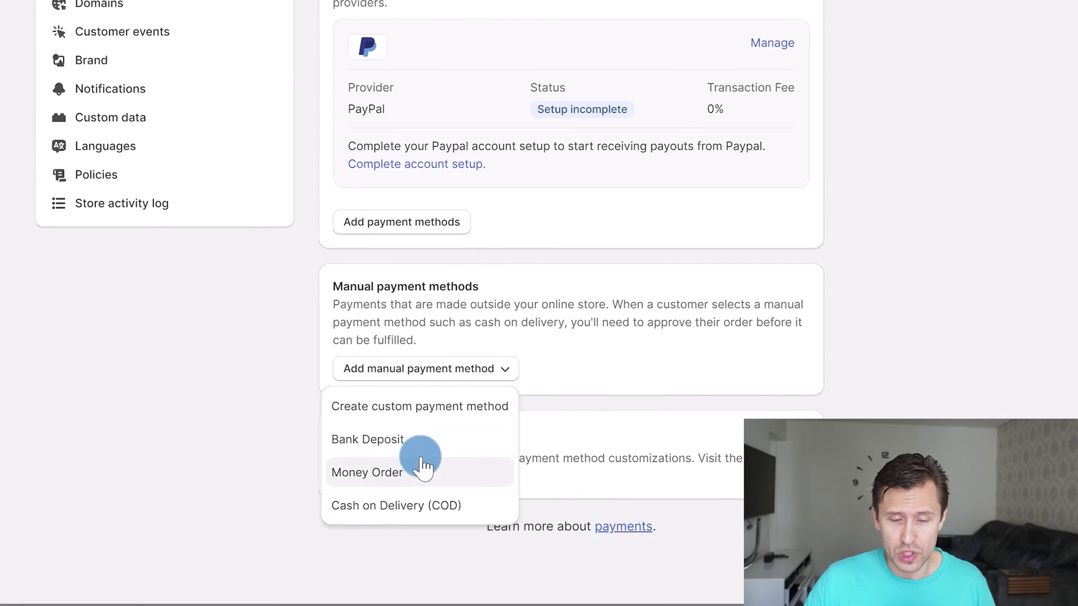
{"action": "left_click", "coordinate": [385, 441]}
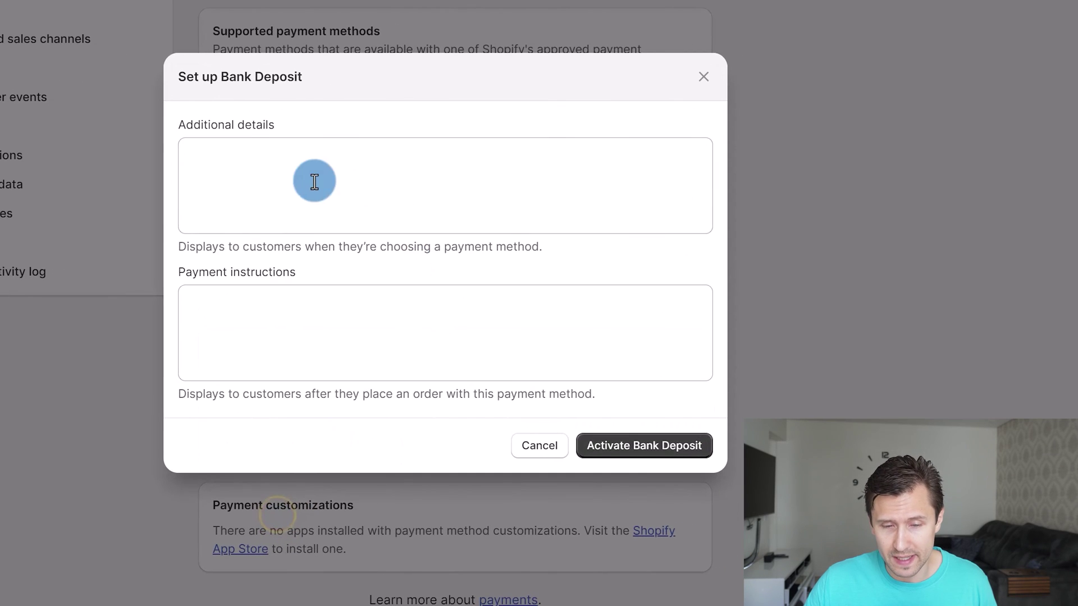
{"action": "left_click", "coordinate": [315, 181]}
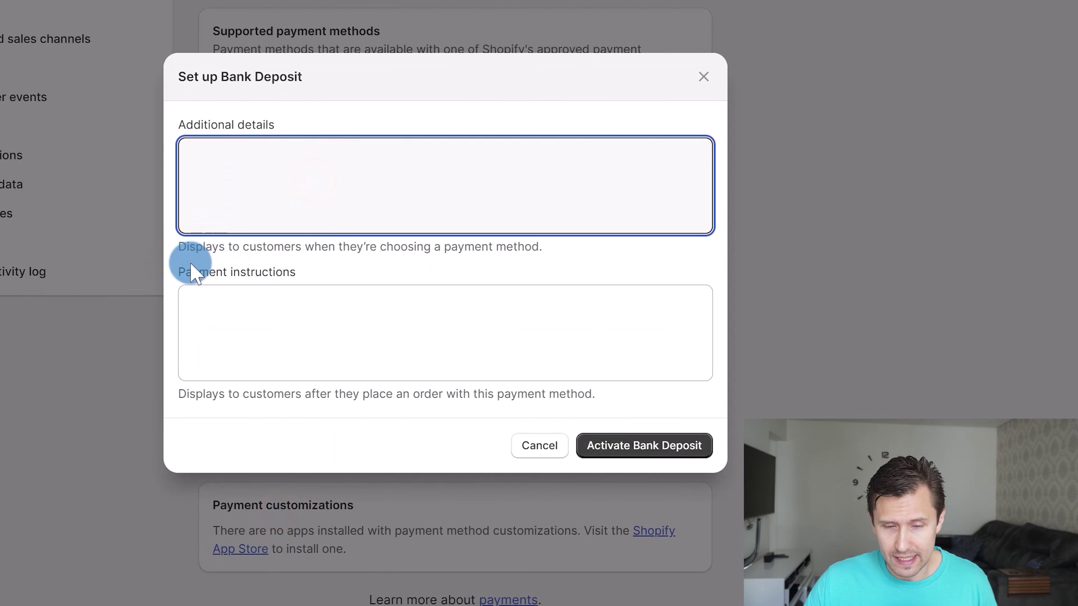
{"action": "left_click_drag", "start_coordinate": [206, 245], "coordinate": [496, 236]}
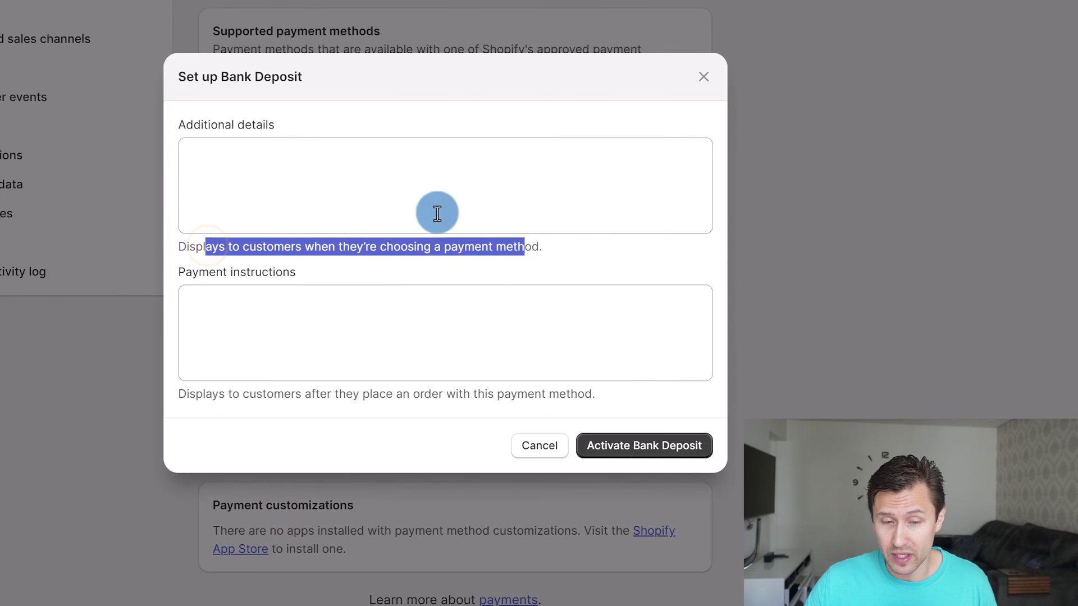
{"action": "left_click", "coordinate": [371, 191]}
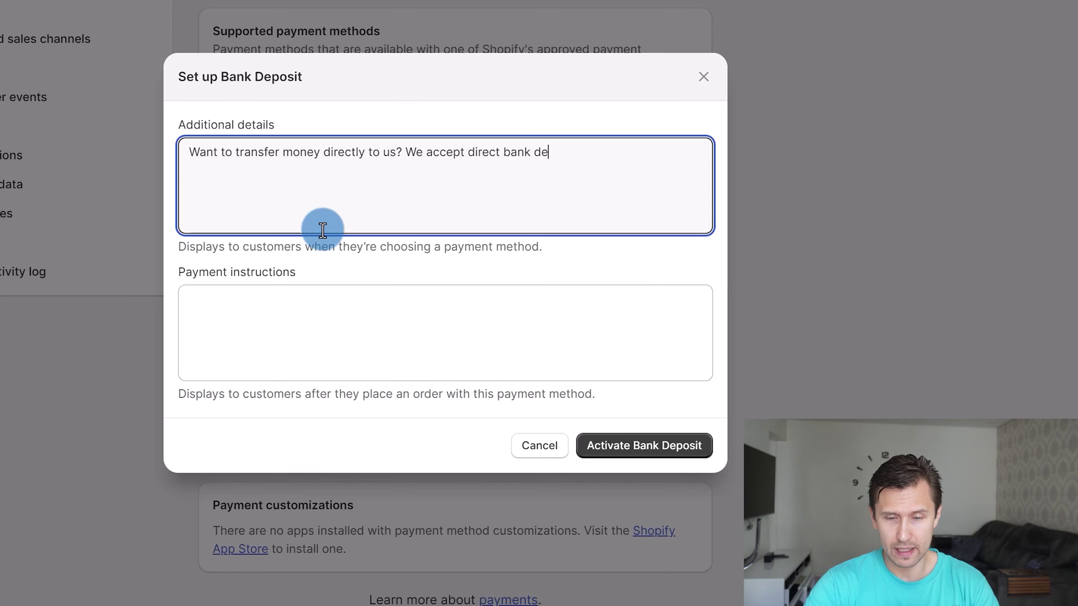
{"action": "left_click", "coordinate": [272, 279]}
Step: Look over the Payment instructions field, cancel the Bank Deposit setup, and reopen the manual methods list
{"action": "left_click", "coordinate": [288, 308]}
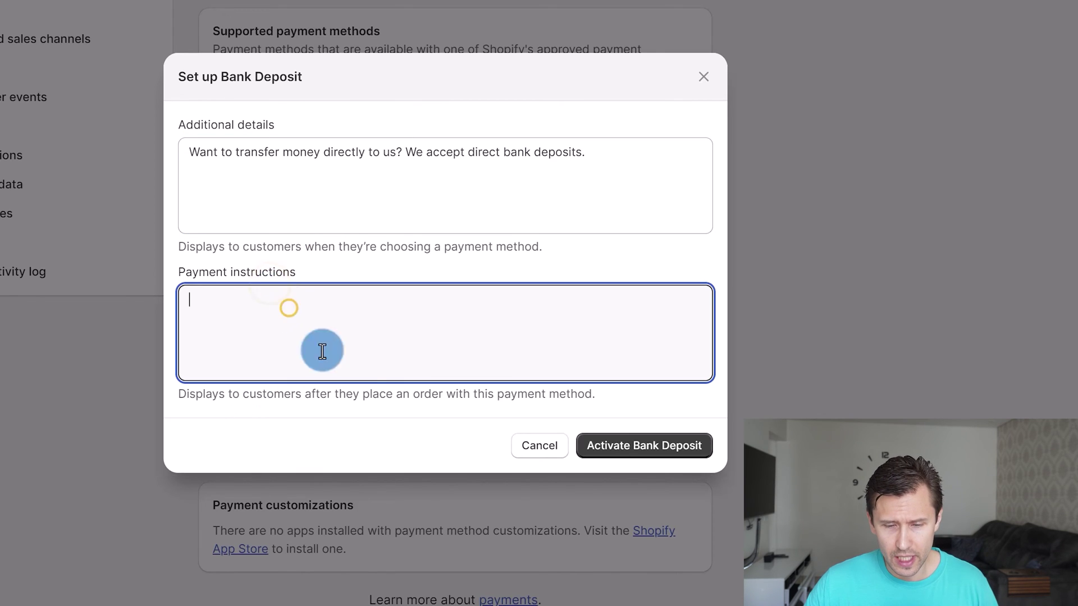
{"action": "left_click", "coordinate": [285, 389]}
{"action": "left_click_drag", "start_coordinate": [336, 387], "coordinate": [508, 405]}
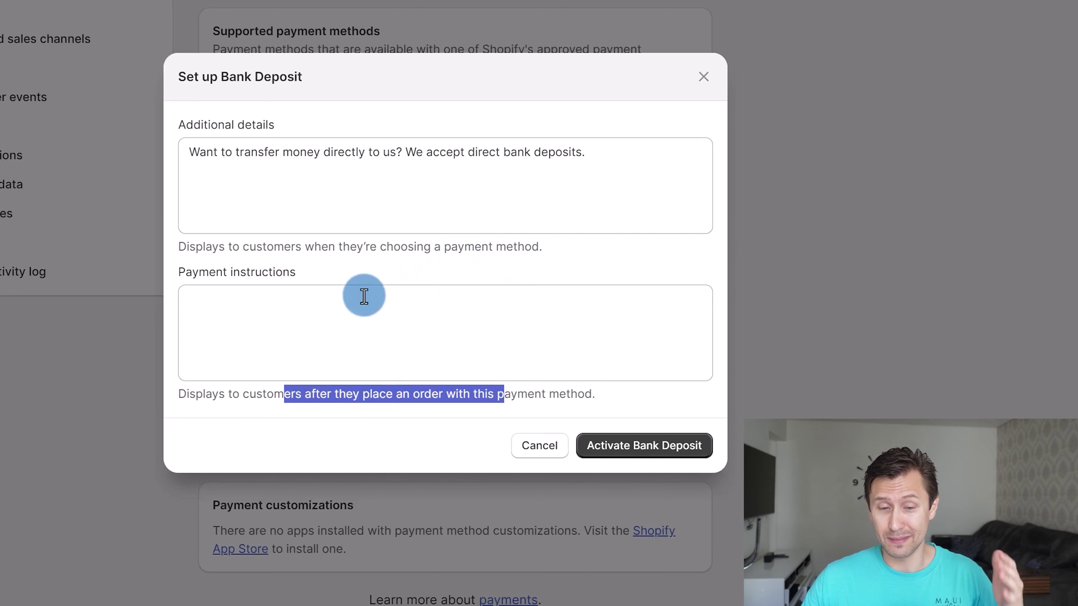
{"action": "left_click", "coordinate": [340, 291]}
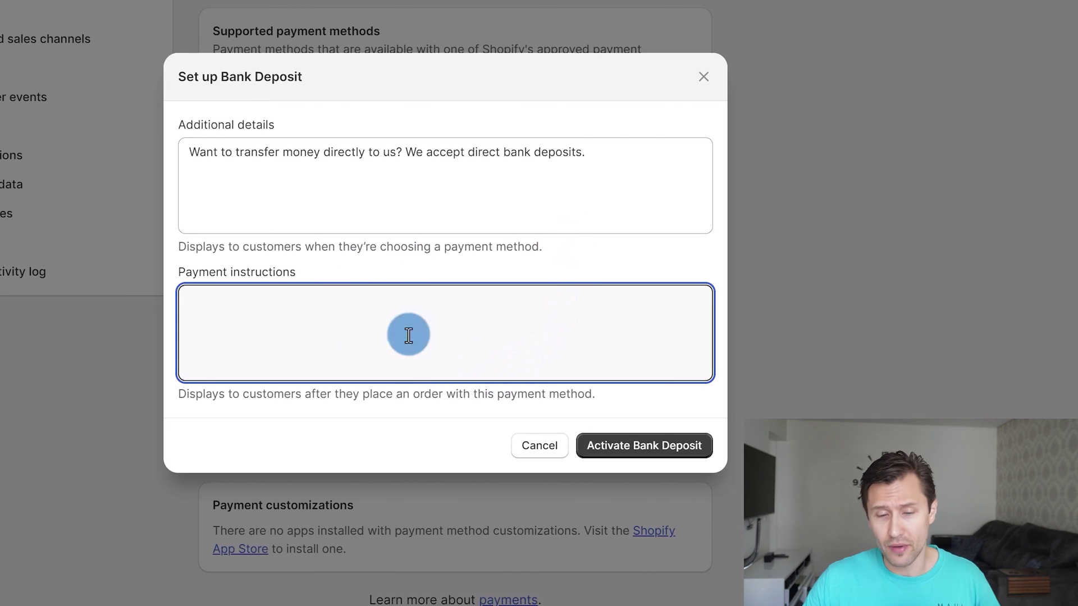
{"action": "left_click", "coordinate": [533, 453]}
{"action": "left_click", "coordinate": [279, 432]}
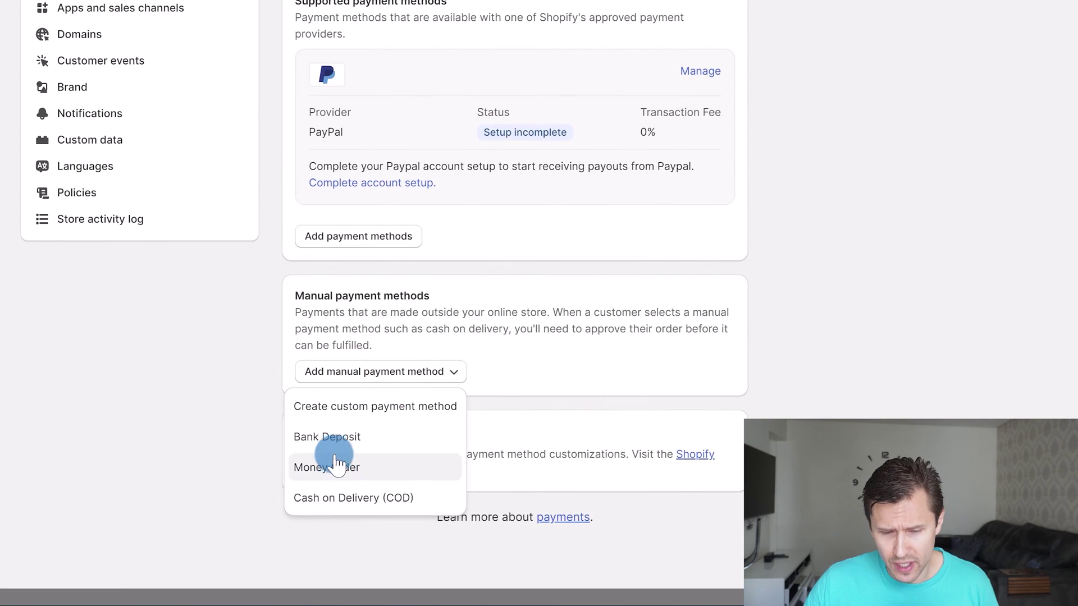
Step: Preview and cancel the Money Order setup, then start a custom payment method at its name field
{"action": "left_click", "coordinate": [345, 467]}
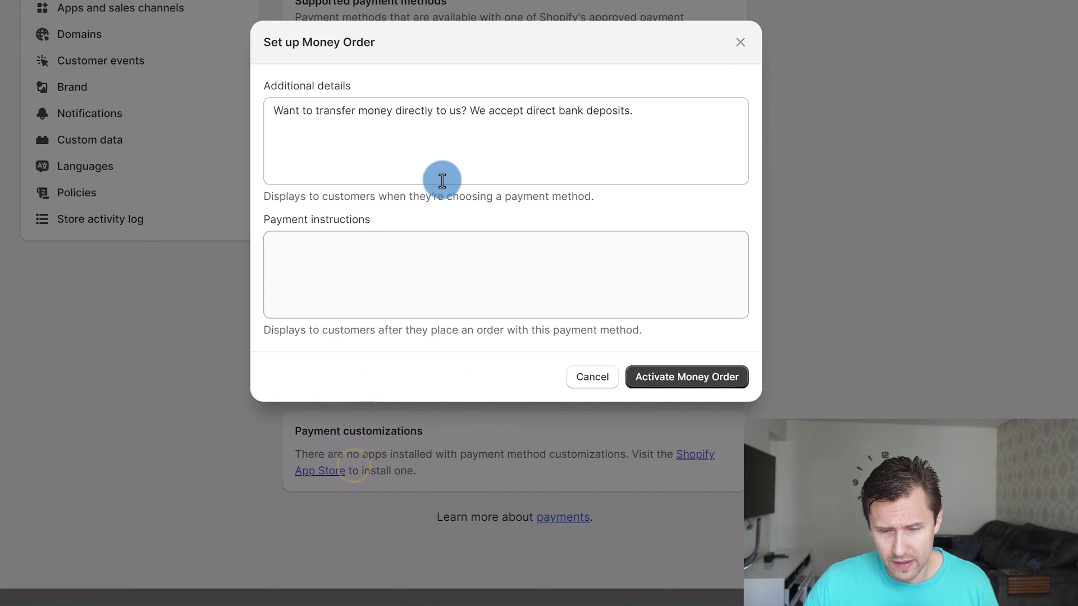
{"action": "left_click", "coordinate": [599, 377]}
{"action": "left_click", "coordinate": [378, 371]}
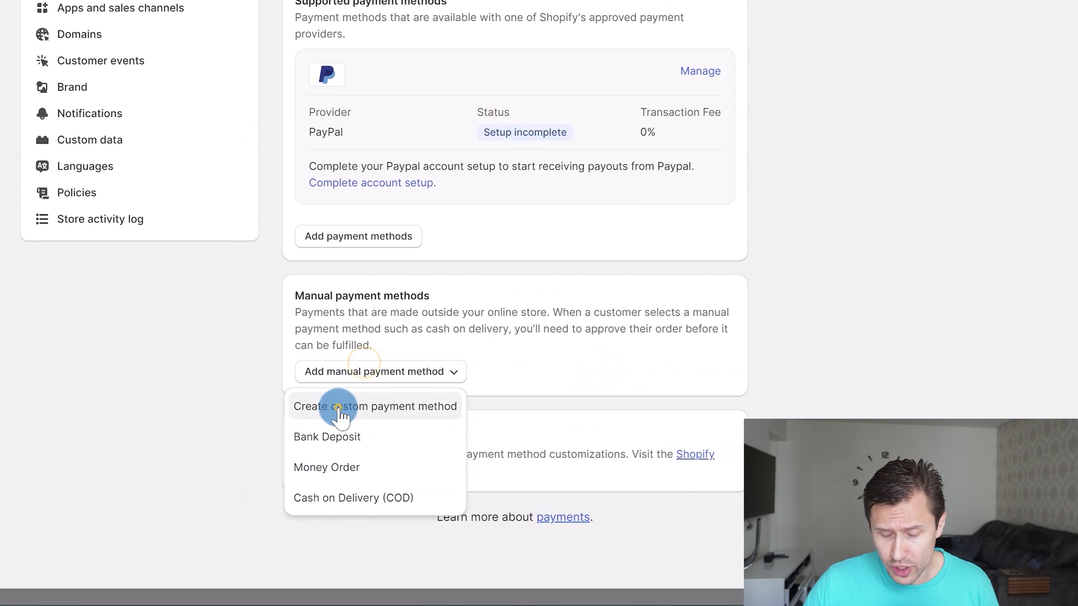
{"action": "left_click", "coordinate": [332, 408]}
{"action": "left_click", "coordinate": [329, 123]}
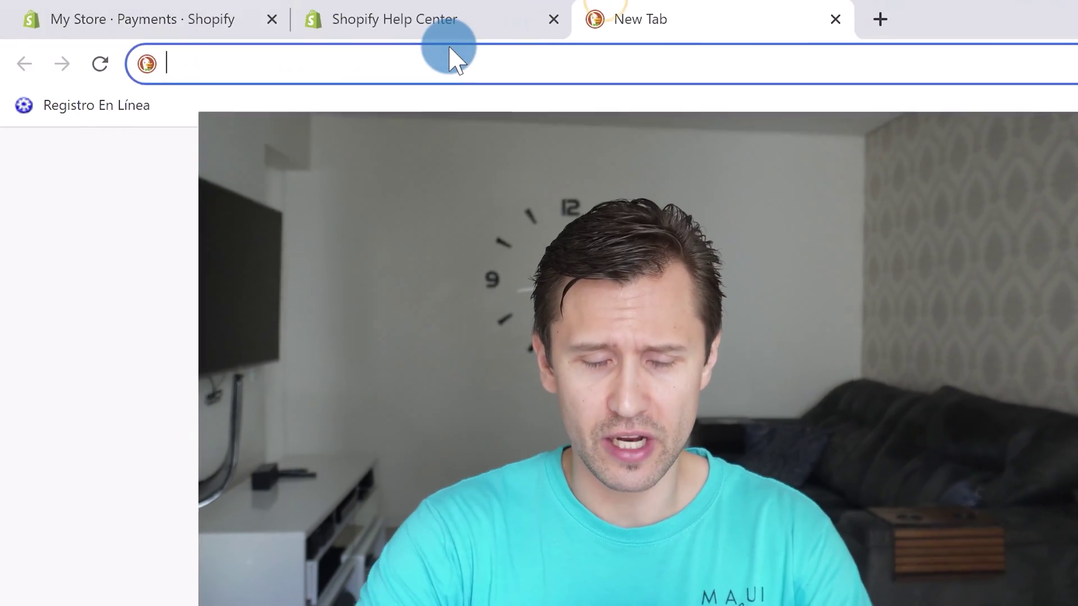
Step: Load ivanmana.com in a new tab and bring up the site's COURSES list
{"action": "type", "text": "ivanmana.com"}
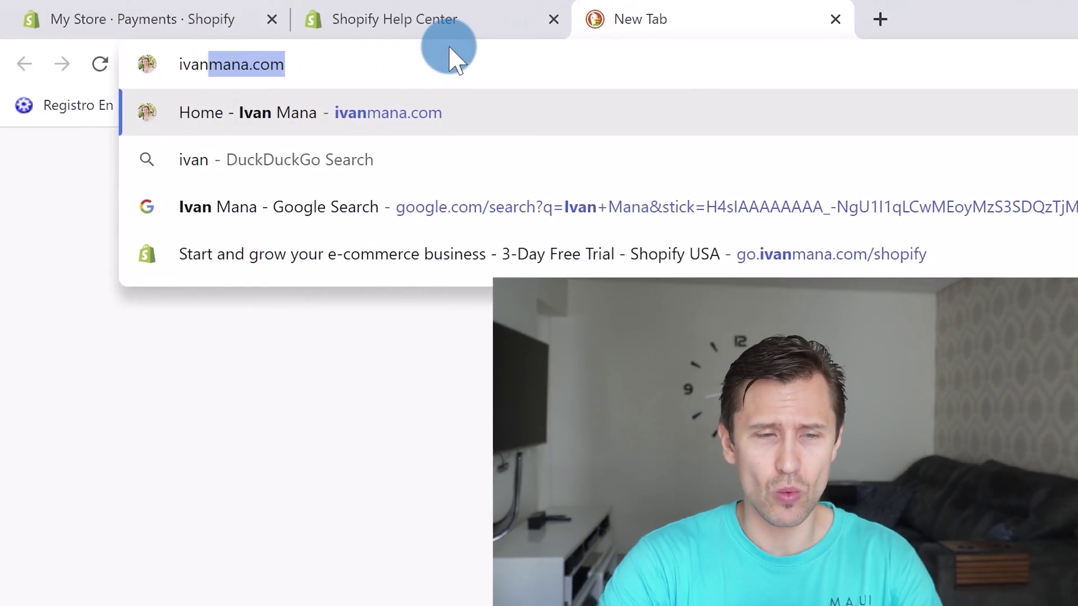
{"action": "key", "text": "Return"}
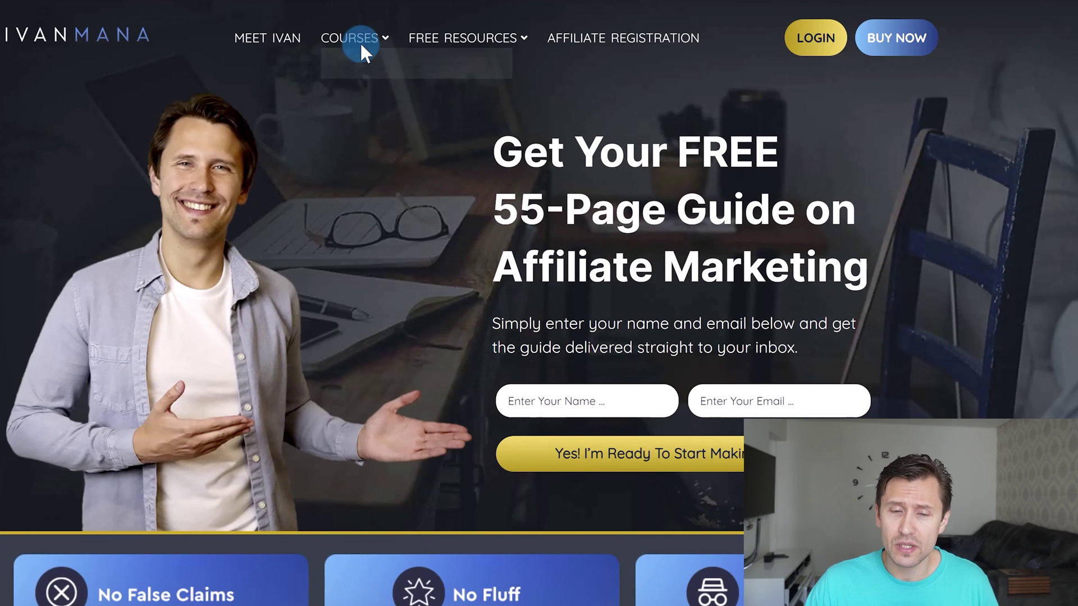
{"action": "mouse_move", "coordinate": [362, 47]}
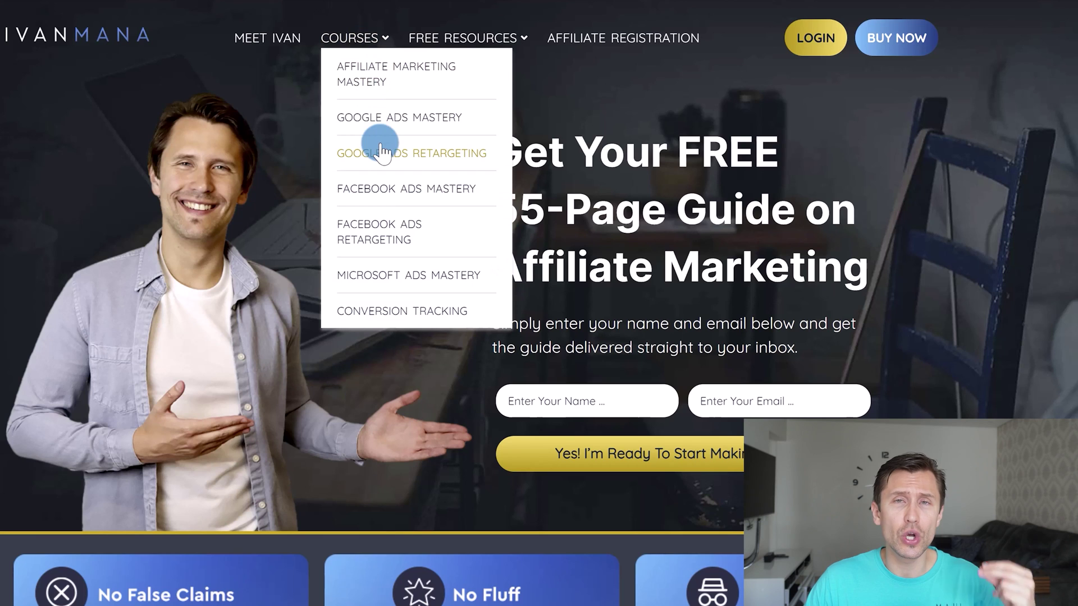